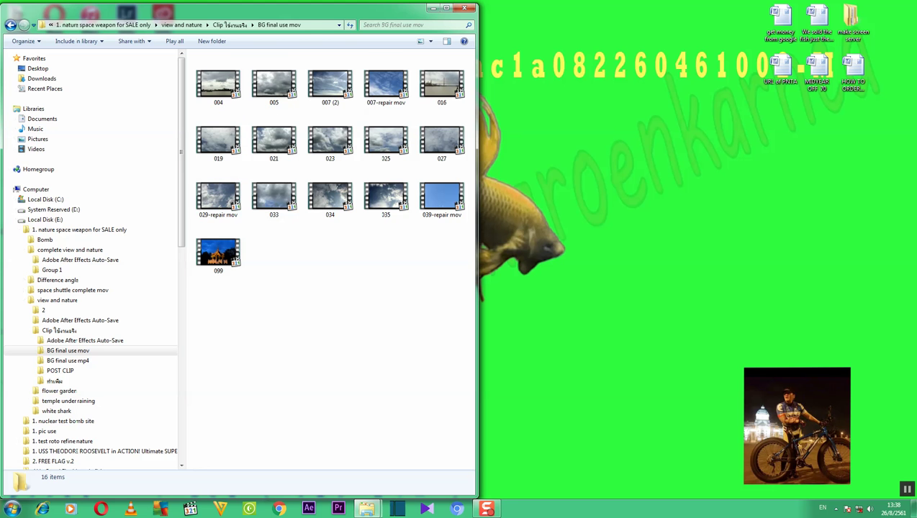
Go from the BG final use mov folder back to Clip, then up to view and nature, and scroll its list.
left_click(10, 24)
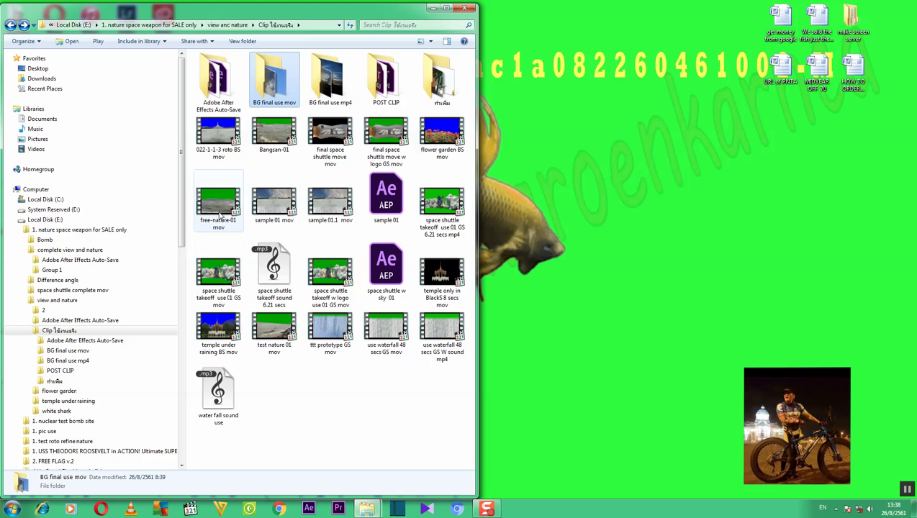
left_click(229, 25)
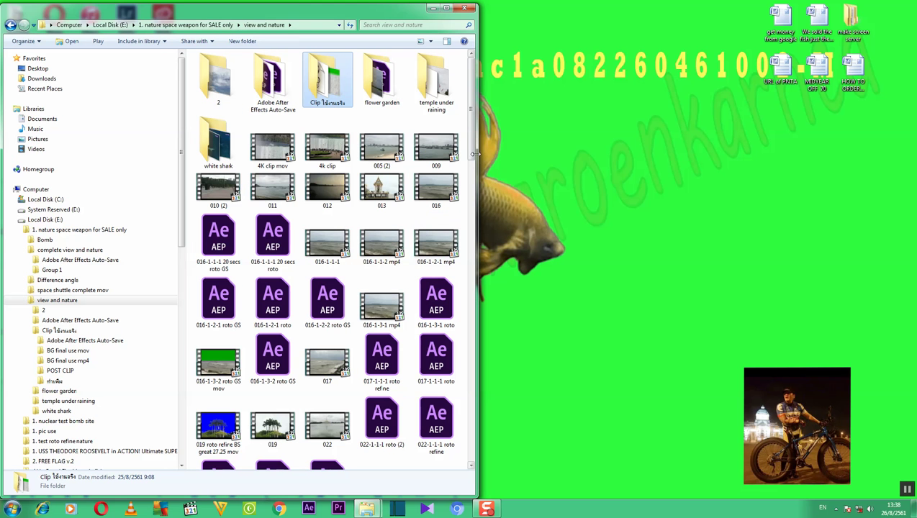
mouse_move(474, 155)
left_mouse_down()
mouse_move(497, 494)
mouse_move(494, 417)
mouse_move(514, 251)
mouse_move(496, 154)
left_mouse_up()
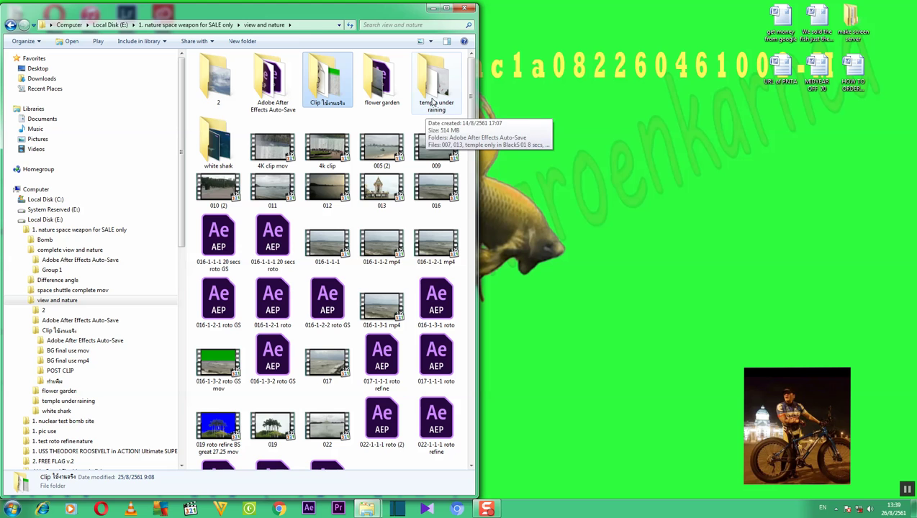
Open the temple under raining folder, play clip 013 in MPC-HC, then close the player.
double_click(432, 101)
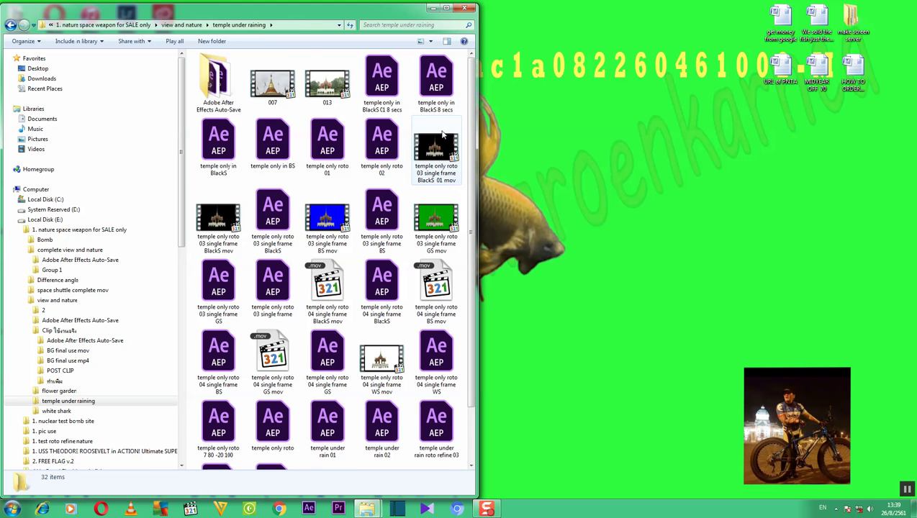
left_click_drag(476, 191, 476, 251)
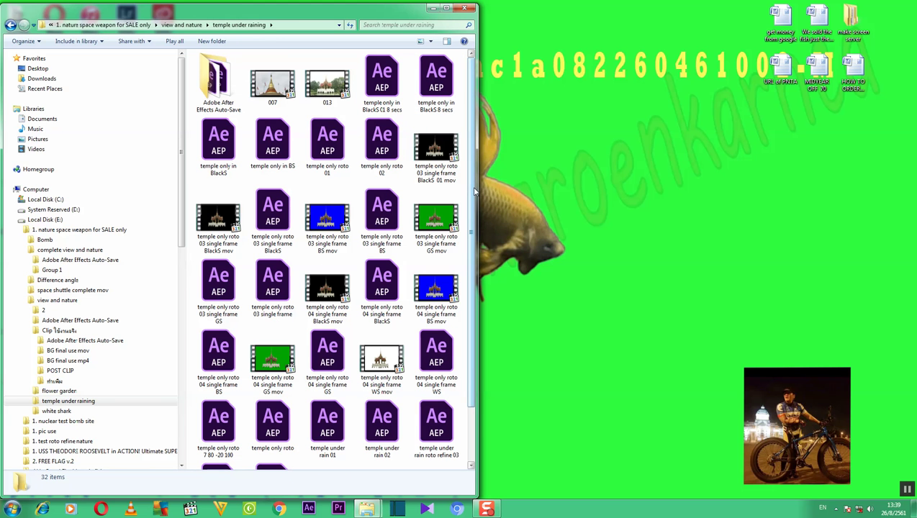
scroll(478, 245, "up", 2)
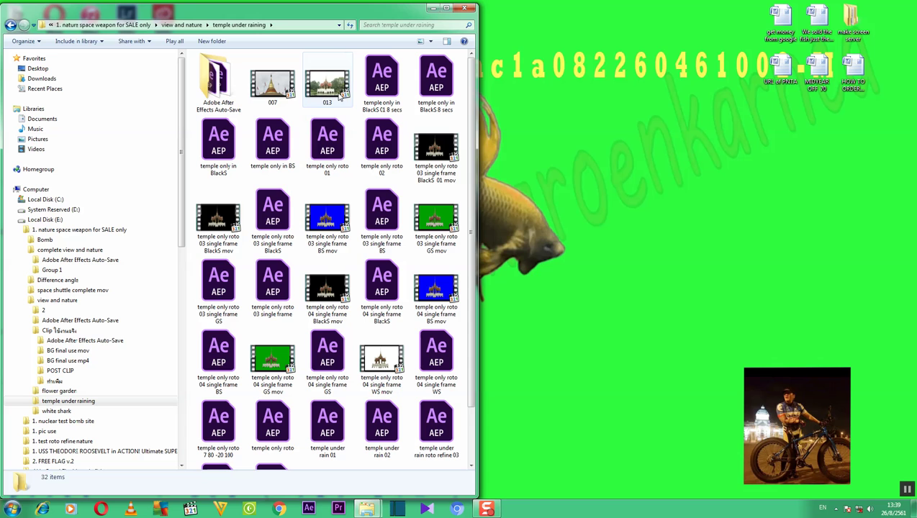
left_click(343, 96)
double_click(343, 96)
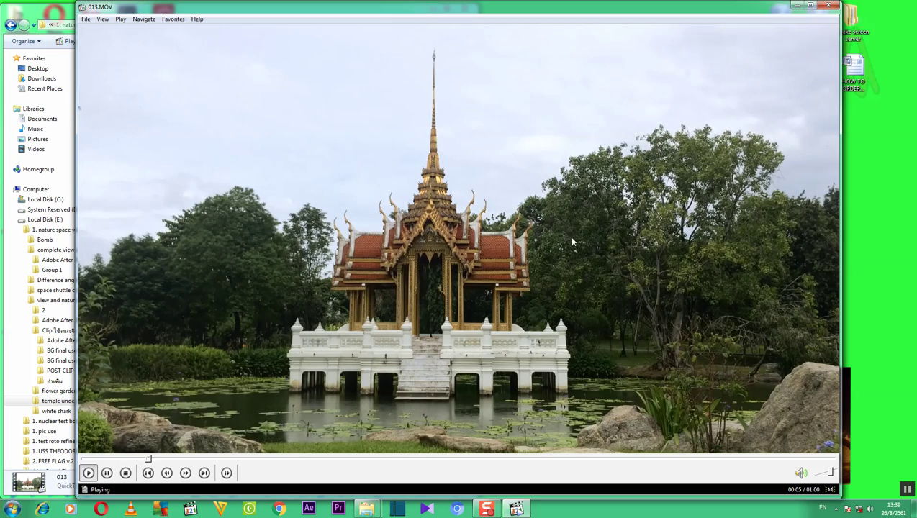
left_click(828, 6)
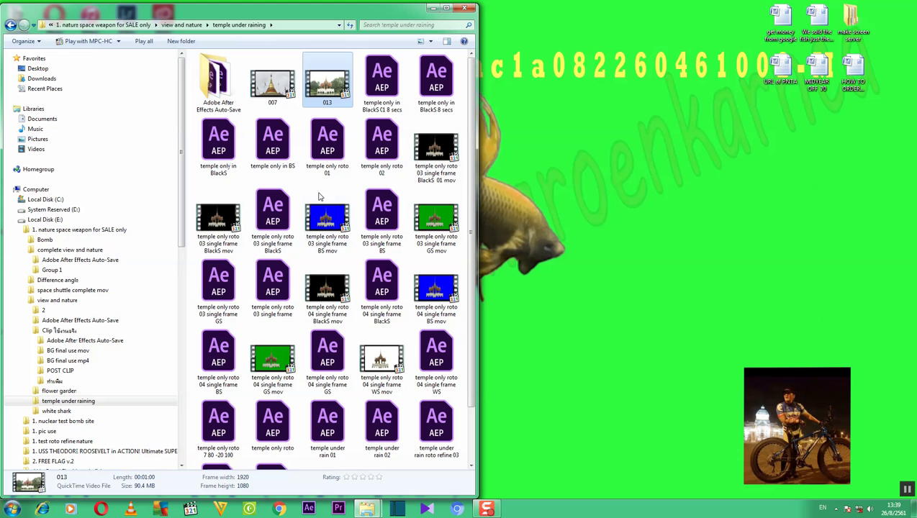
Look inside the Clip folder, then return to the view and nature folder.
left_click(10, 26)
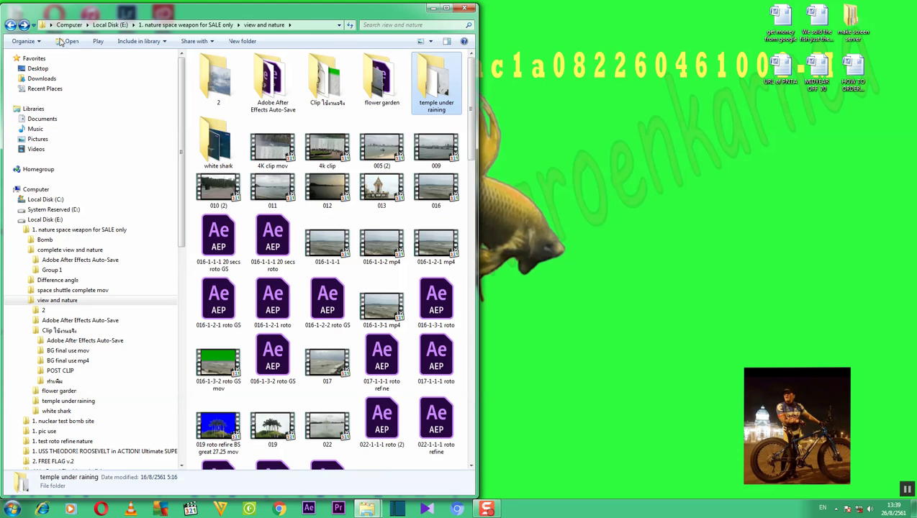
double_click(327, 103)
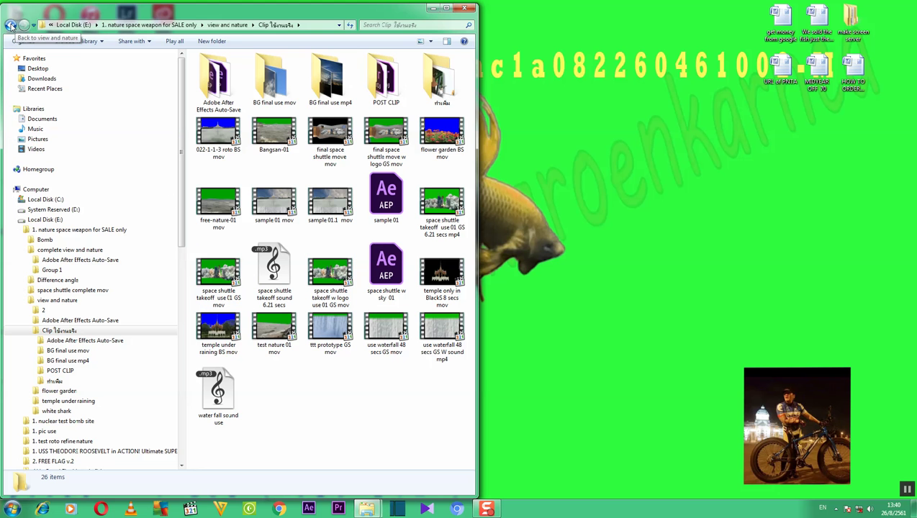
left_click(10, 26)
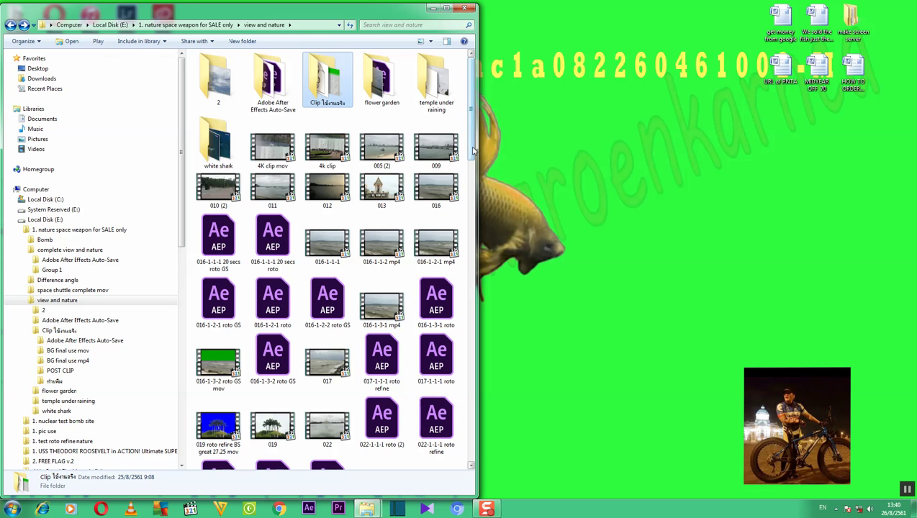
scroll(474, 150, "down", 1)
scroll(473, 150, "up", 1)
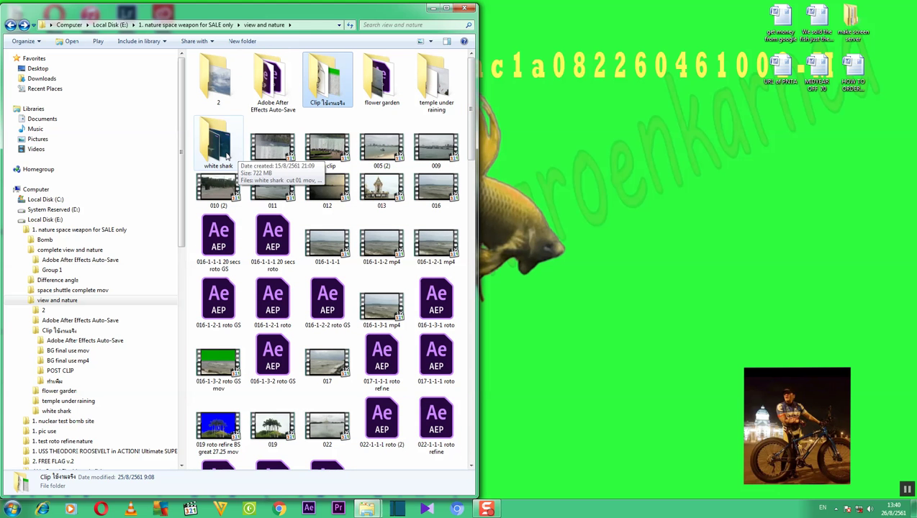
Look inside the white shark folder, go back, and open the Group 1 folder.
double_click(227, 154)
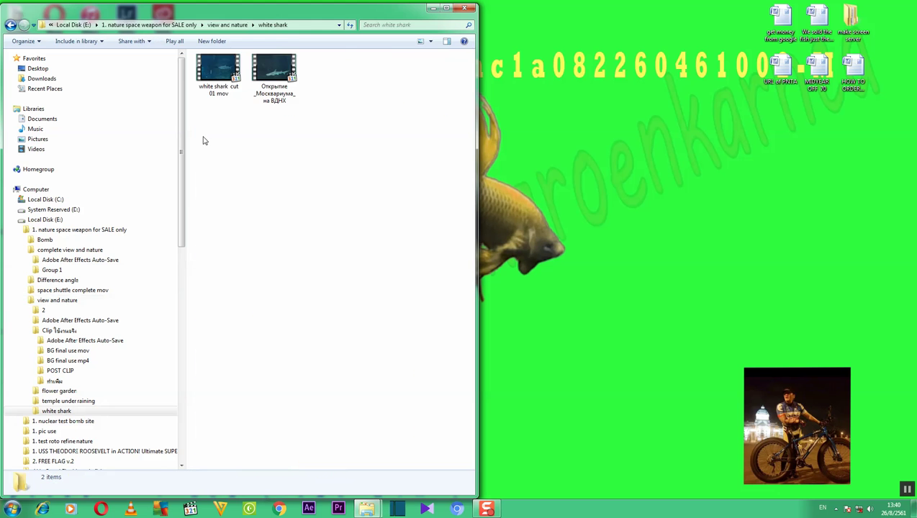
left_click(11, 26)
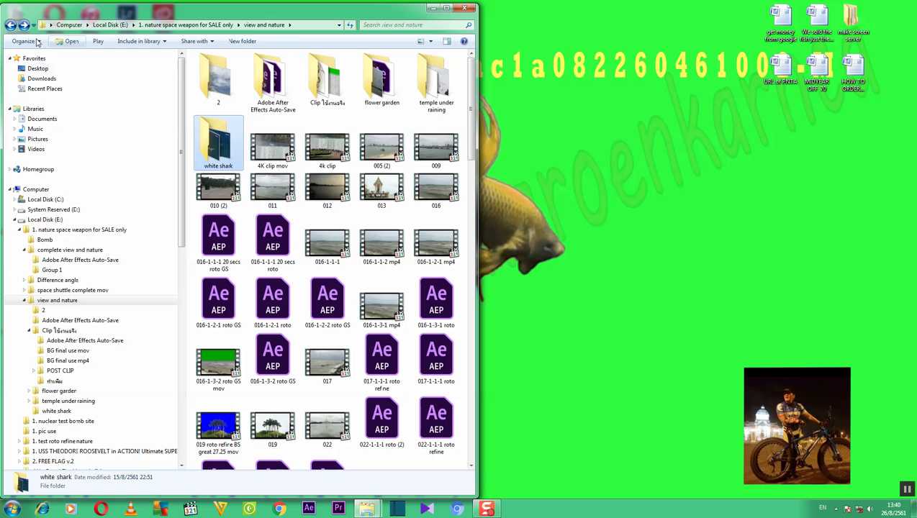
left_click(51, 271)
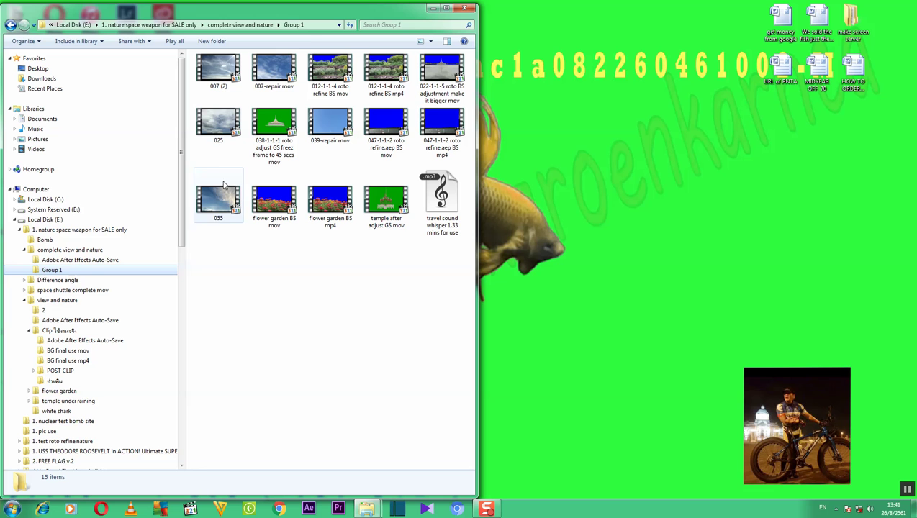
View the 15 items in Group 1, including roto refine clips, flower garden clips and a travel sound mp3.
mouse_move(329, 125)
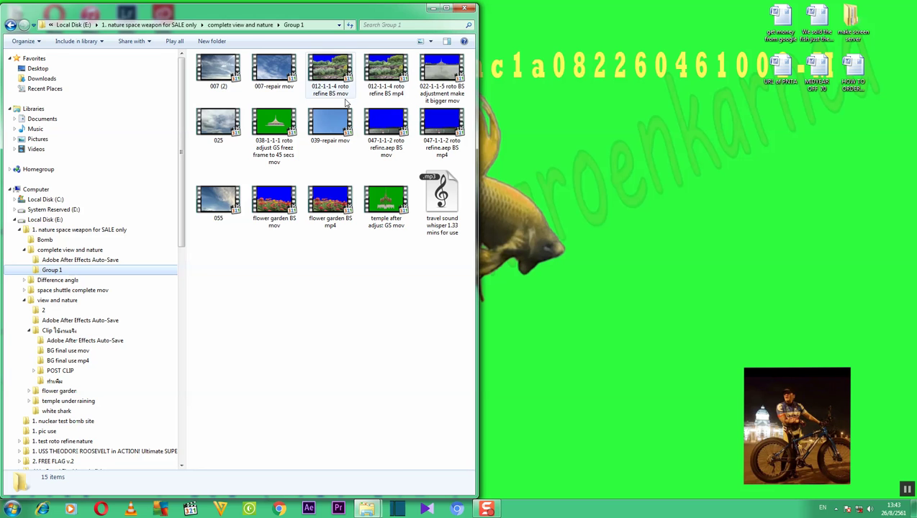
Preview the 012-1-1-4 roto refine BS mp4 flower clip and the 022-1-1-5 blue-screen clip.
left_click(387, 75)
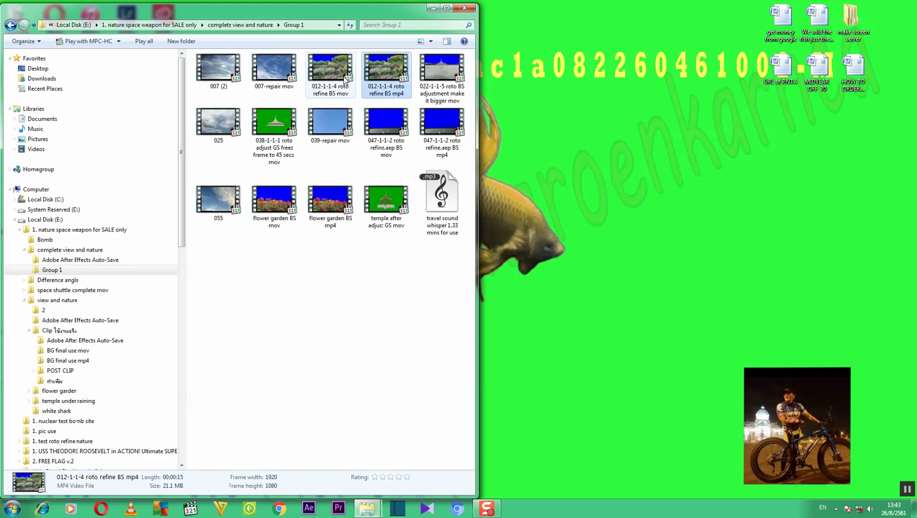
double_click(389, 80)
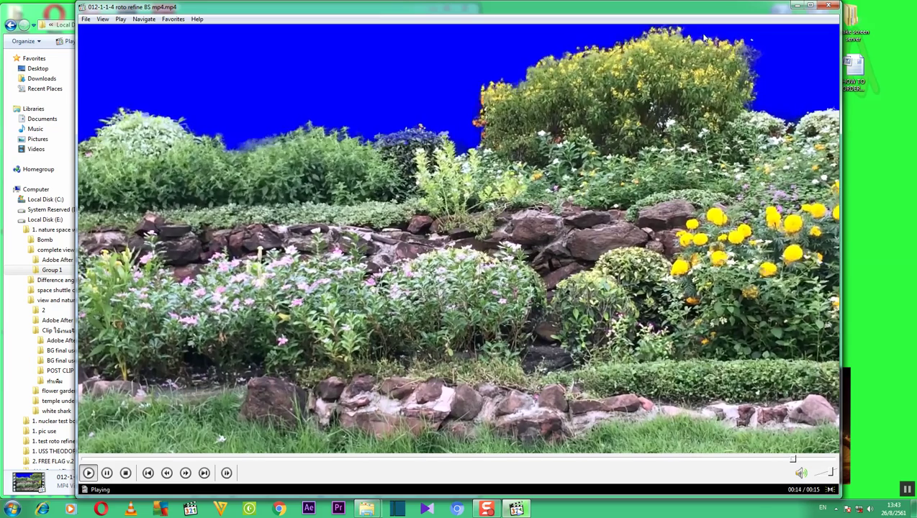
left_click(830, 6)
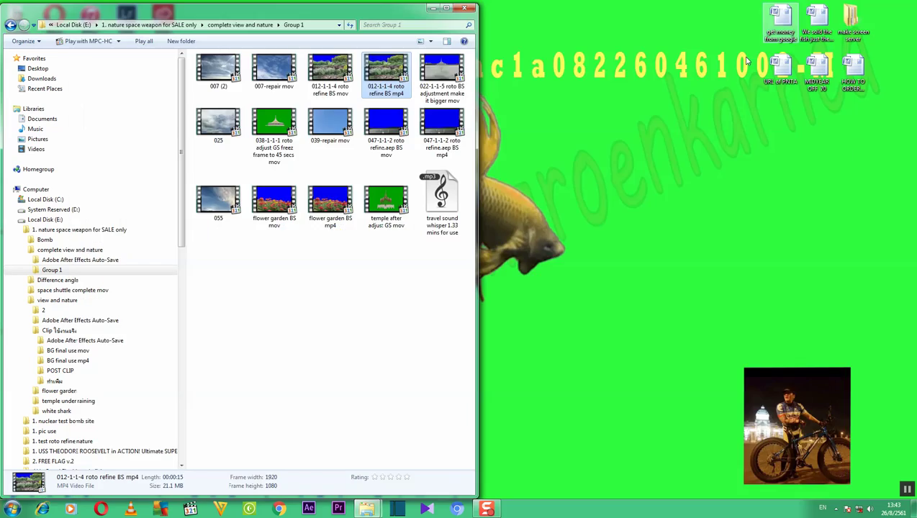
double_click(445, 77)
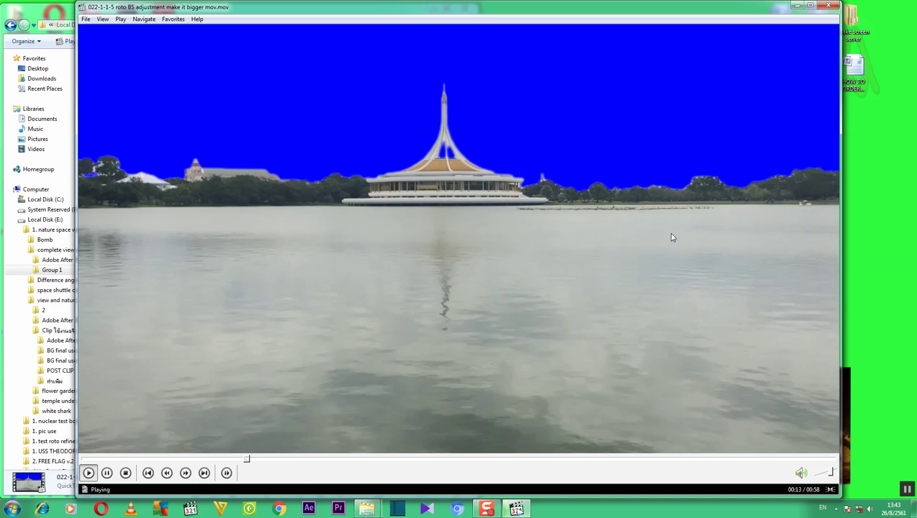
left_click(829, 7)
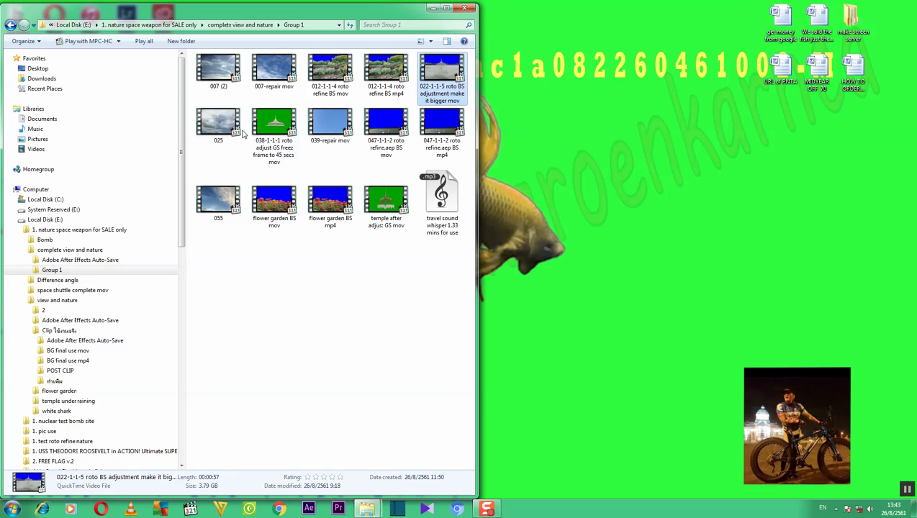
Close the green-screen building clip, preview 039-repair mov, then play 047-1-1-2 roto refine.aep BS mov.
left_click(272, 127)
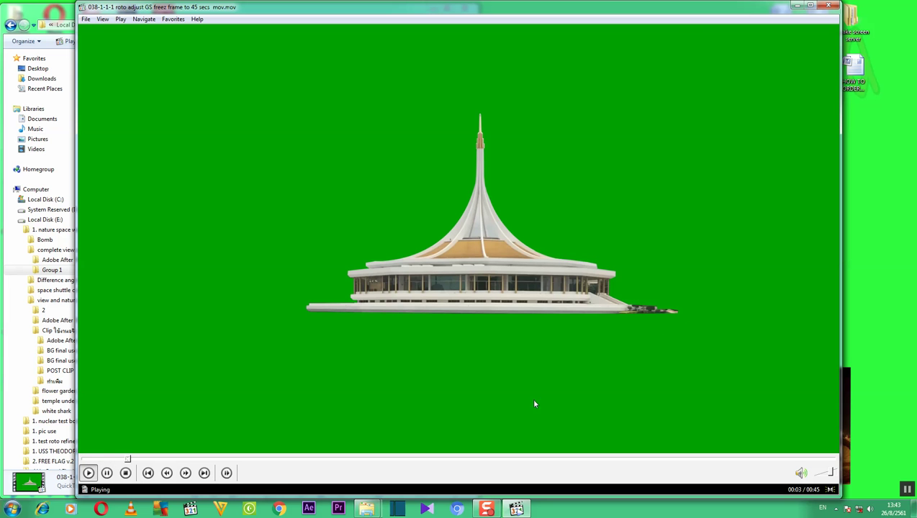
left_click(829, 6)
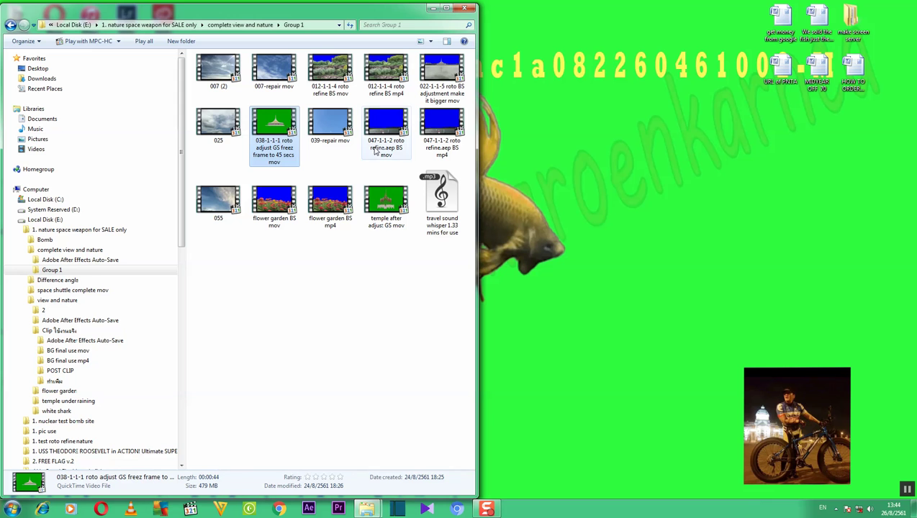
double_click(342, 130)
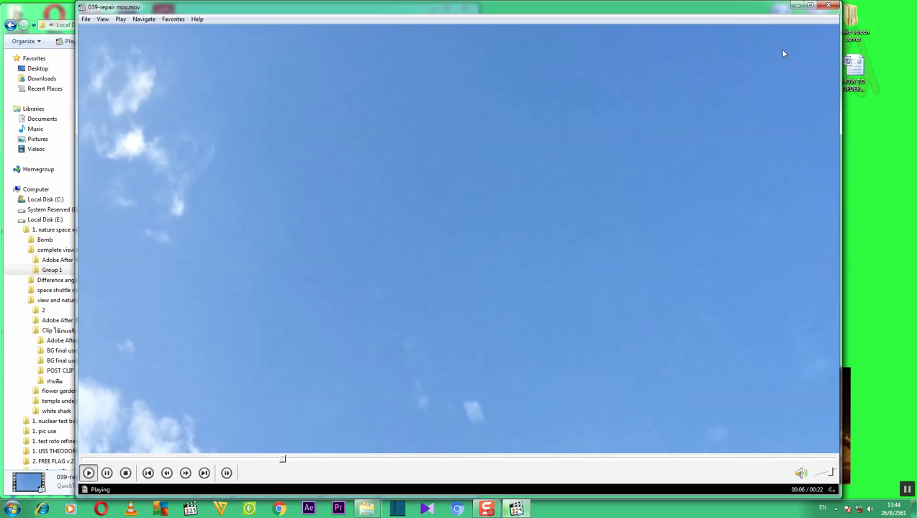
left_click(834, 6)
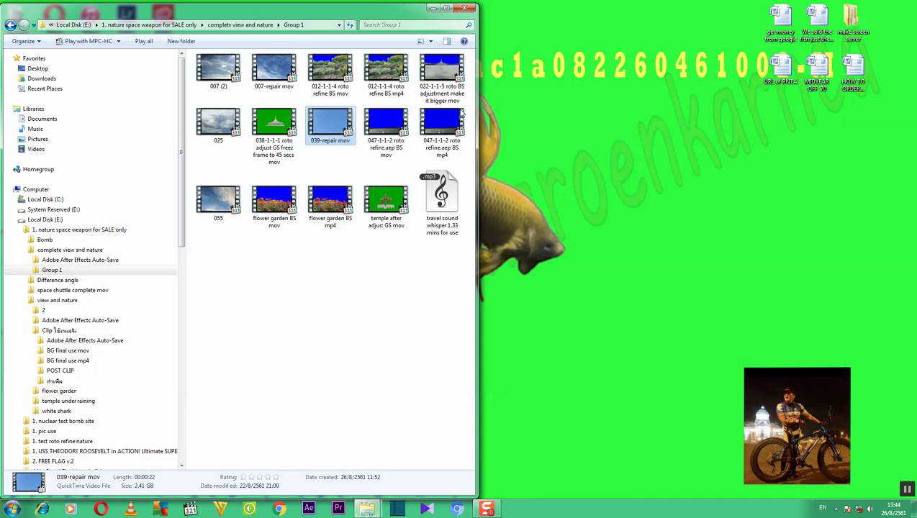
left_click(395, 135)
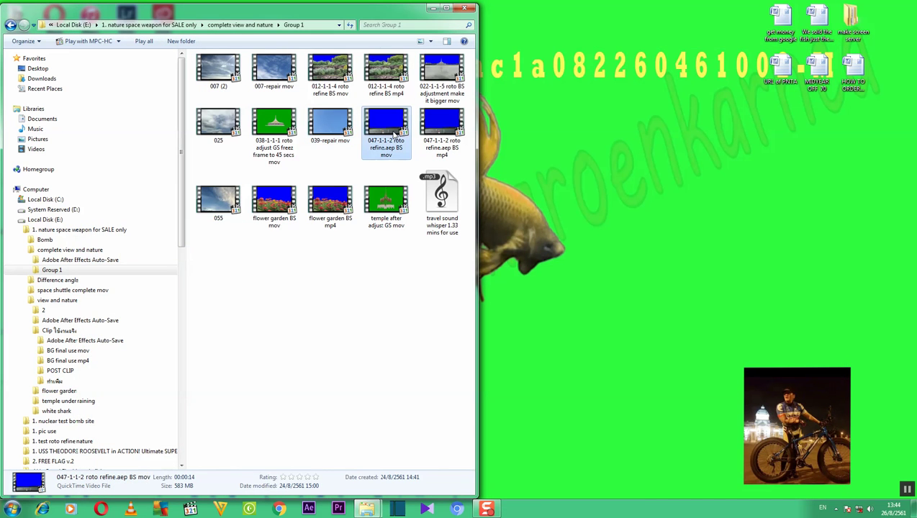
double_click(395, 135)
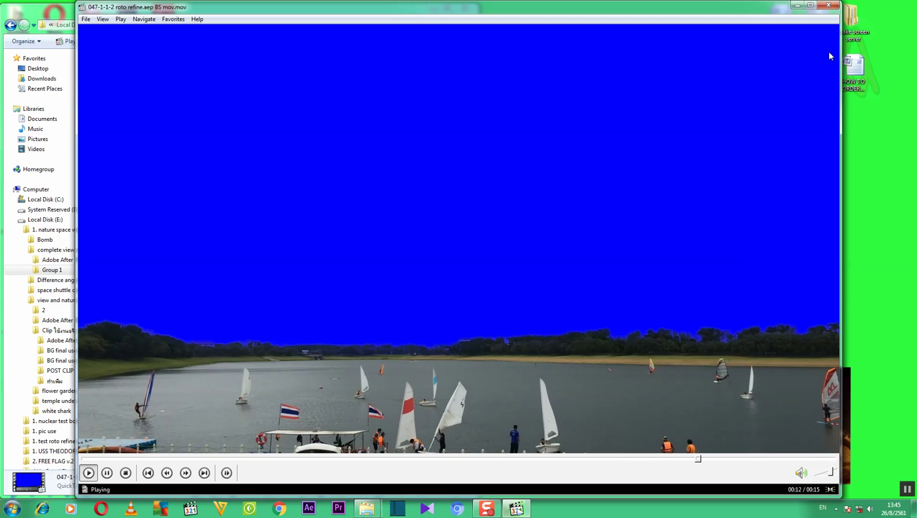
Close the sailboat clip preview and play flower garden BS mp4.
left_click(828, 6)
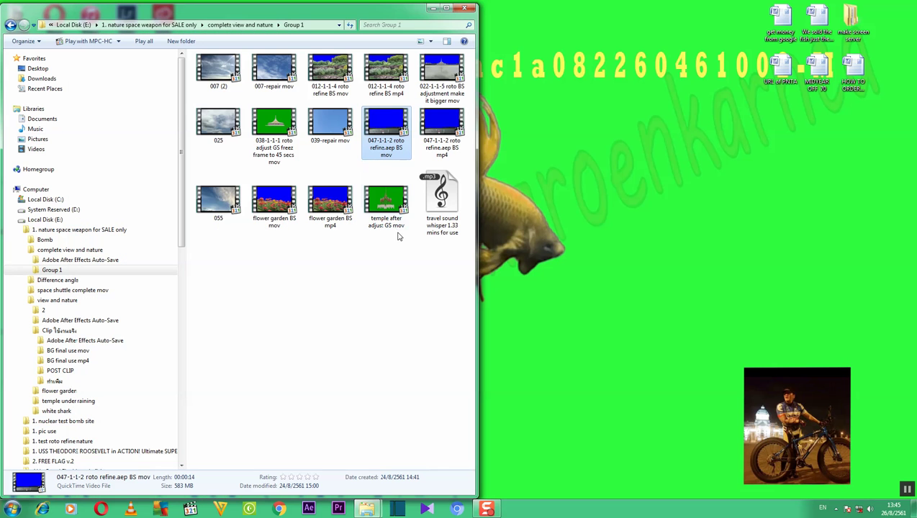
double_click(322, 208)
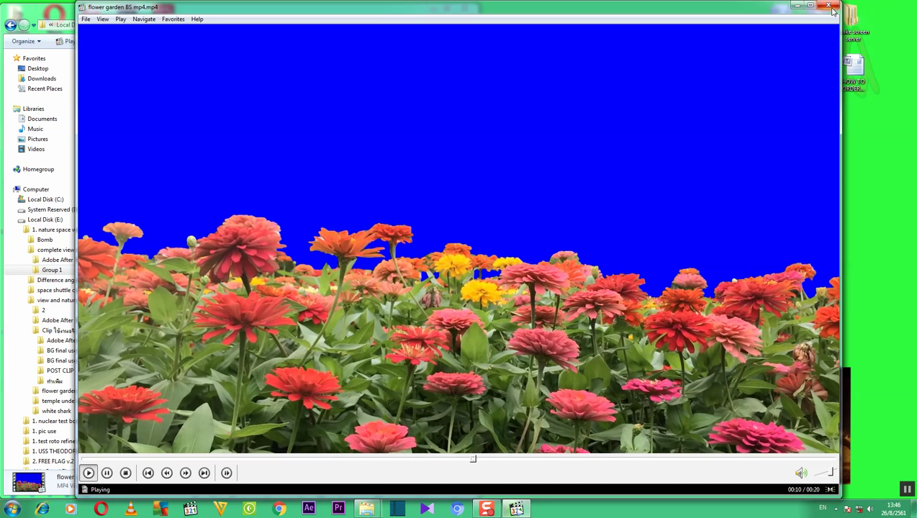
Close the flower garden preview and play temple after adjust GS mov.
left_click(830, 7)
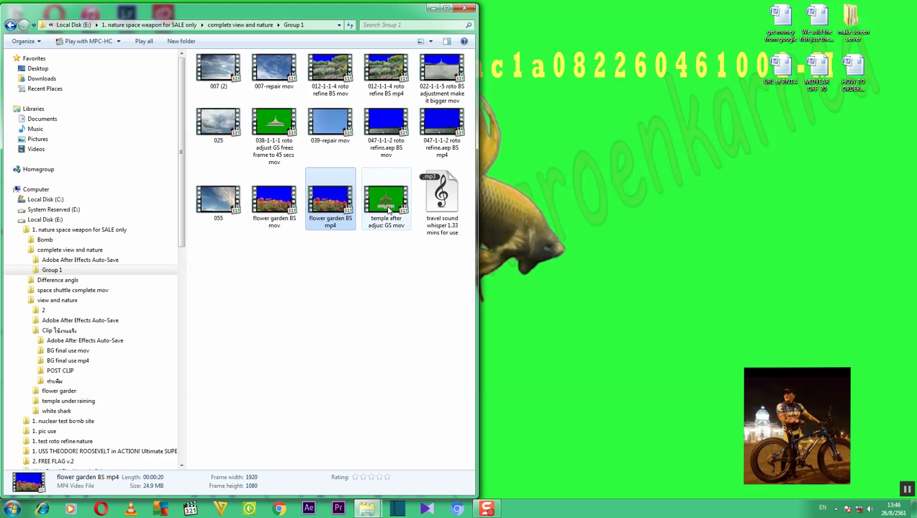
mouse_move(396, 215)
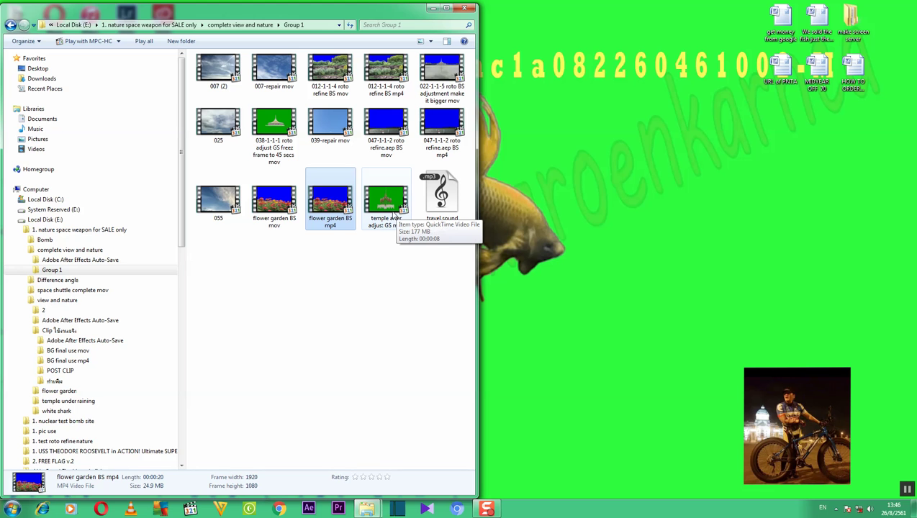
double_click(385, 205)
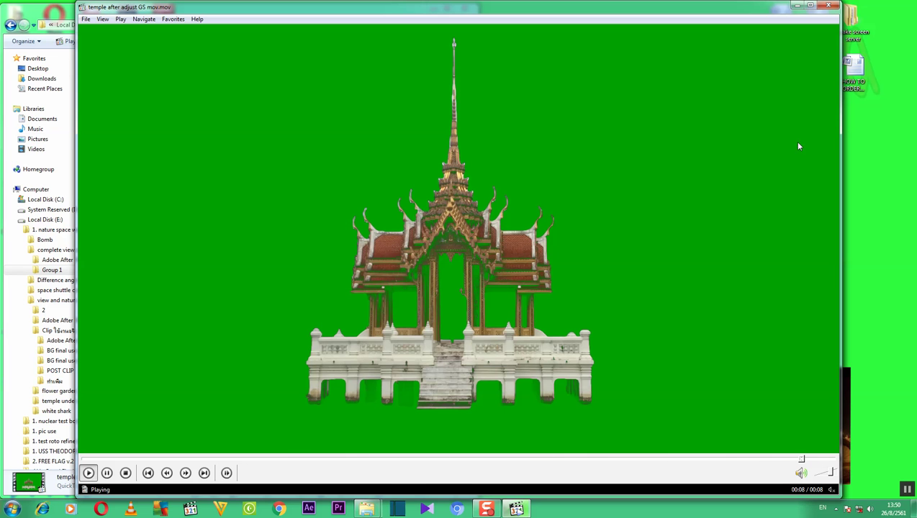
Close the MPC-HC window playing the green-screen temple clip.
left_click(828, 6)
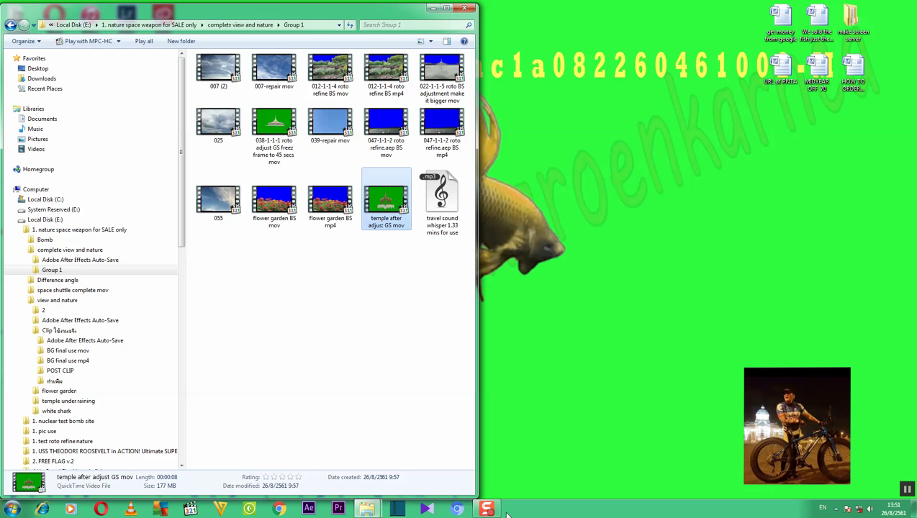
left_click(708, 484)
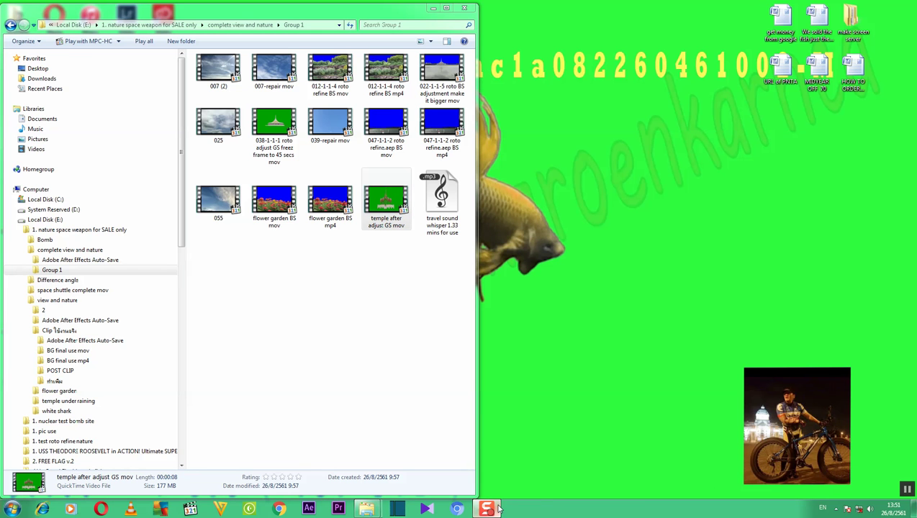
mouse_move(499, 509)
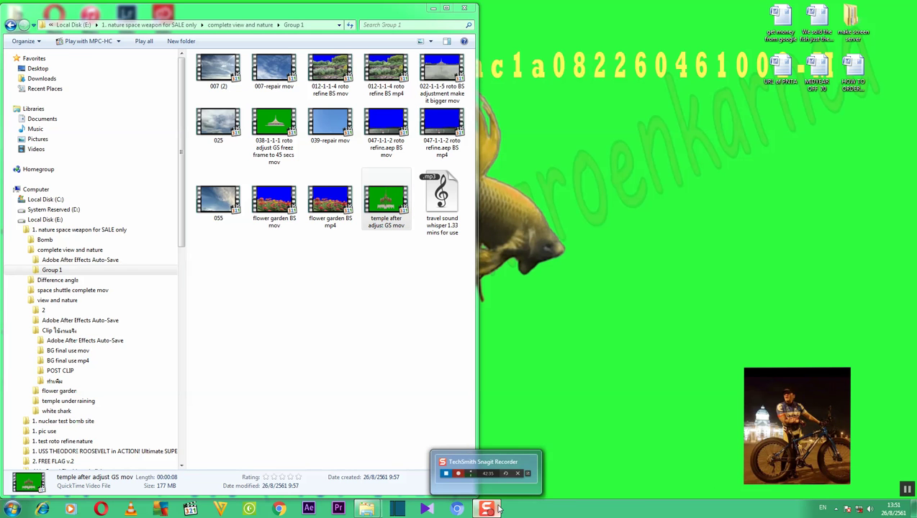
left_click(837, 511)
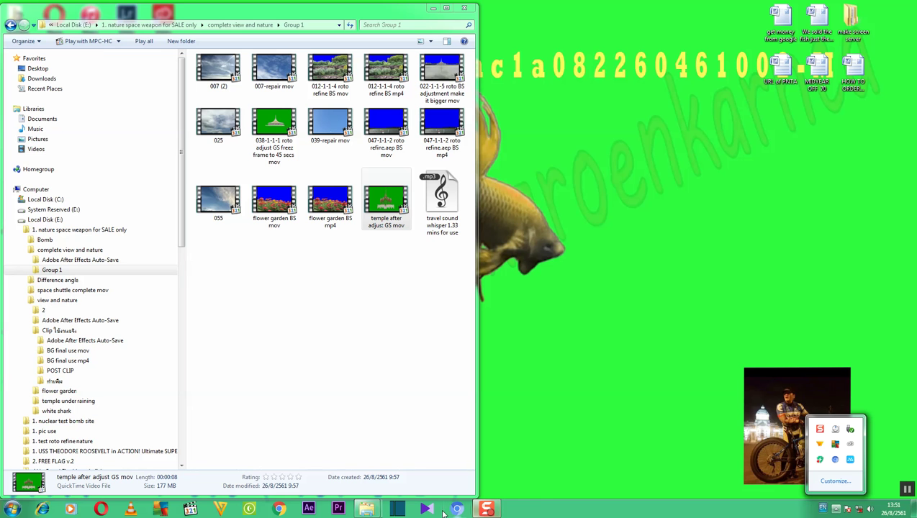
mouse_move(489, 509)
mouse_move(495, 484)
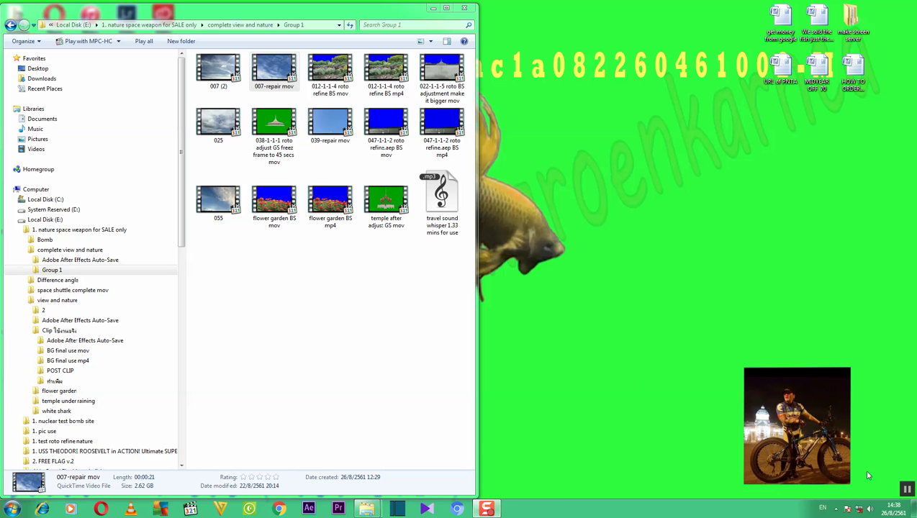
left_click(837, 510)
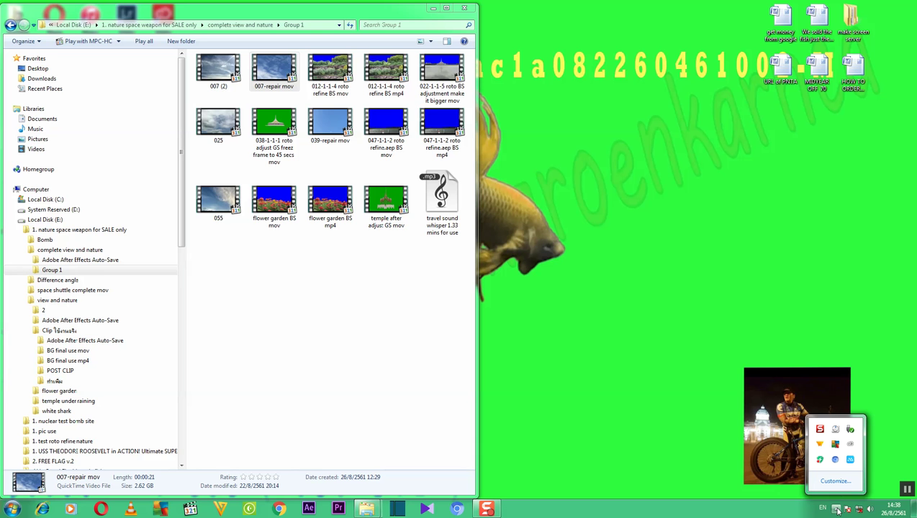
left_click(751, 210)
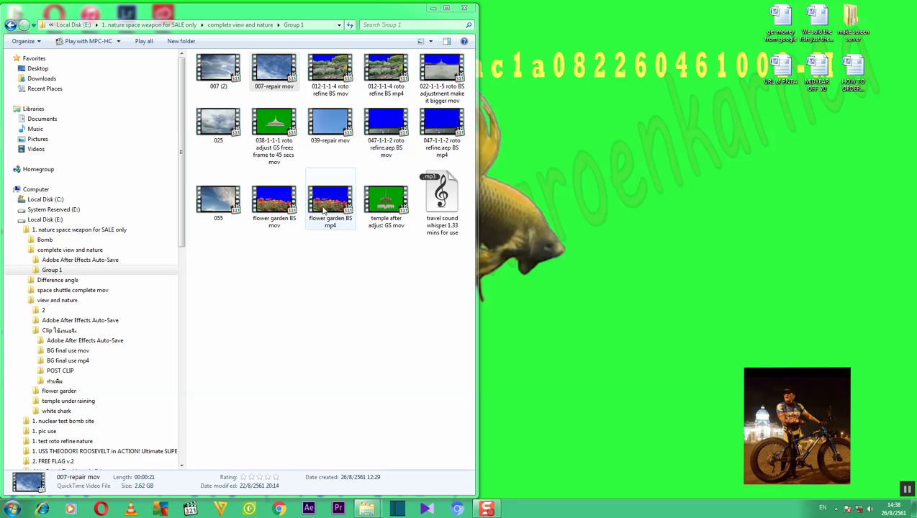
Create a new folder named 'project 1' inside the Group 1 folder.
right_click(243, 262)
mouse_move(274, 381)
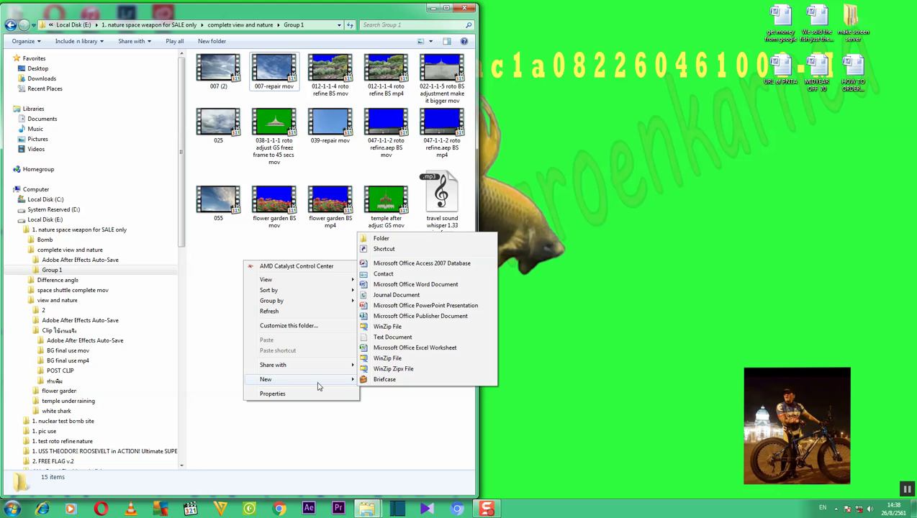
left_click(381, 244)
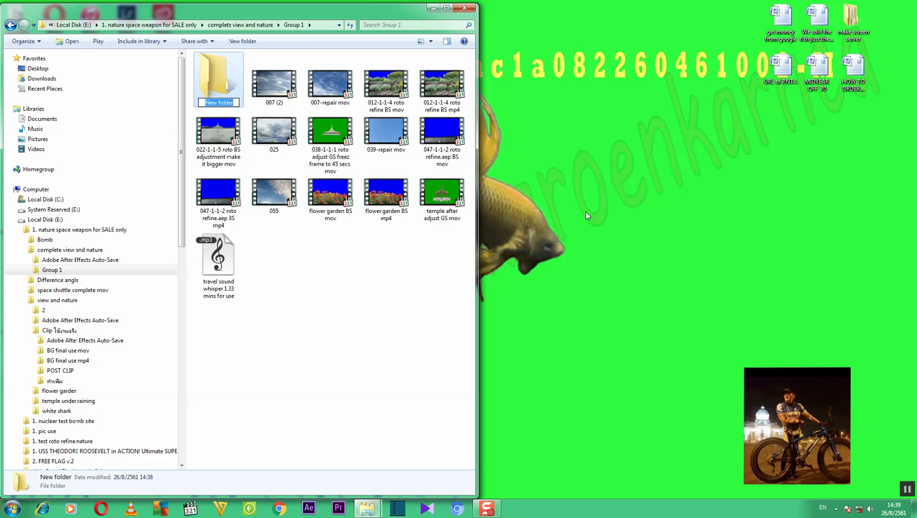
type("proj")
type("ect")
type(" 1")
key("Return")
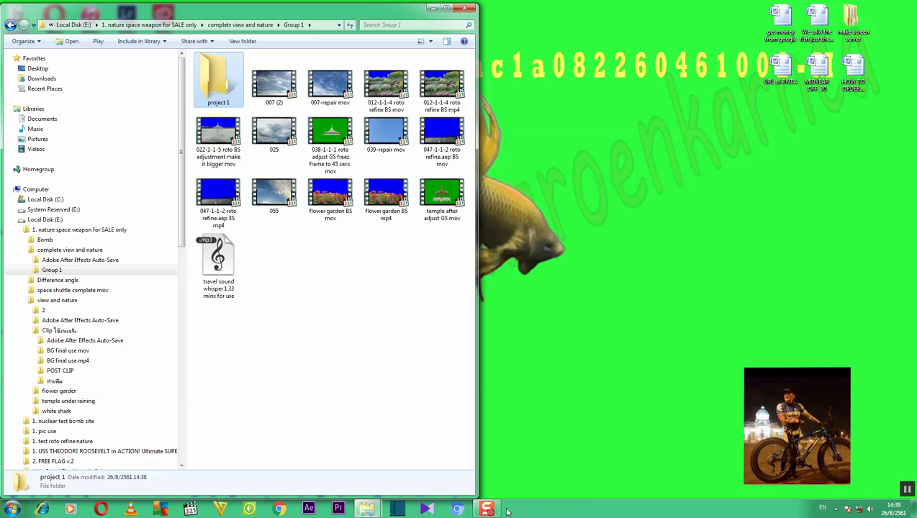
mouse_move(493, 510)
left_click(836, 509)
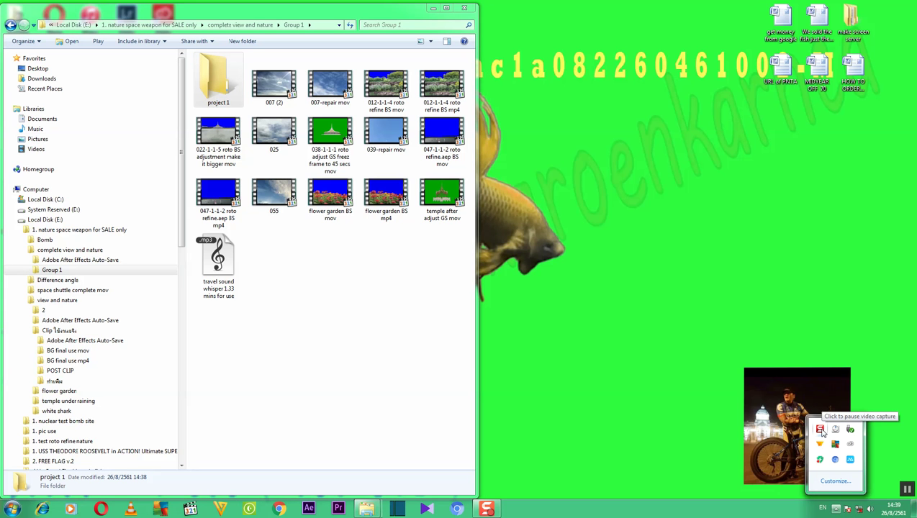
left_click(821, 430)
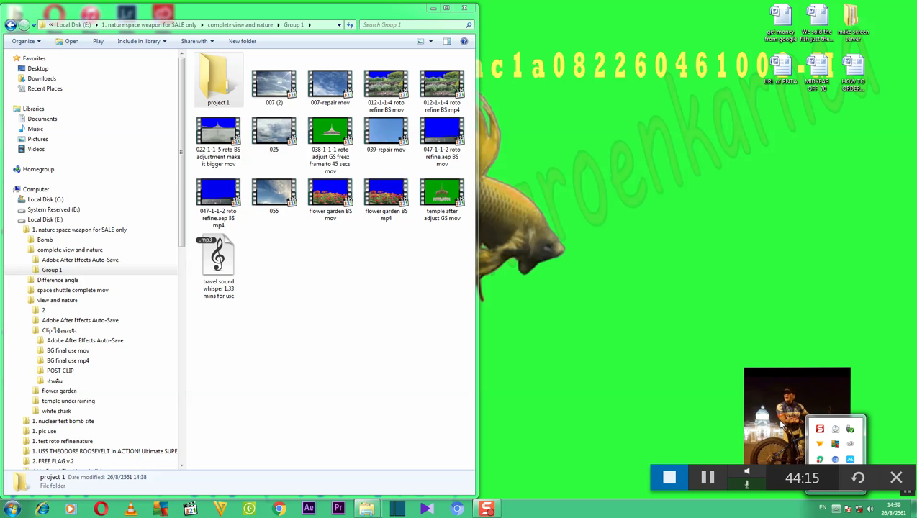
left_click(691, 345)
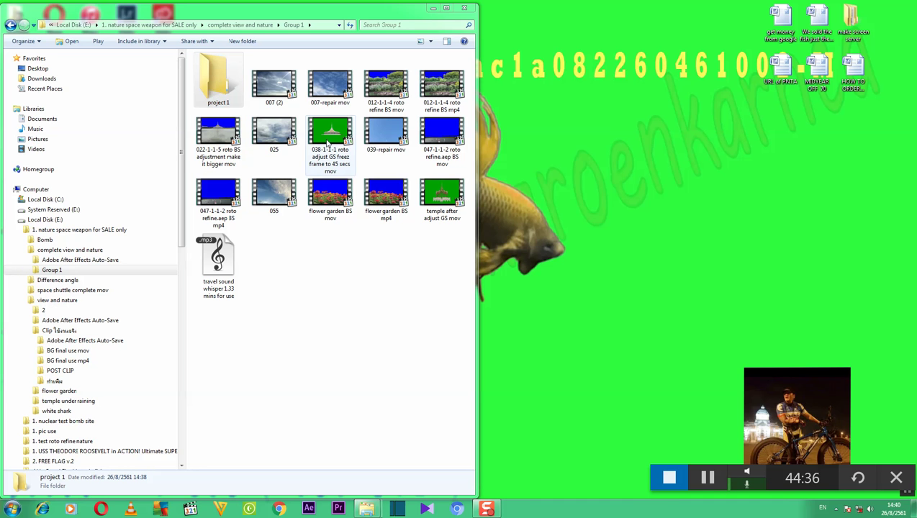
left_click(228, 195)
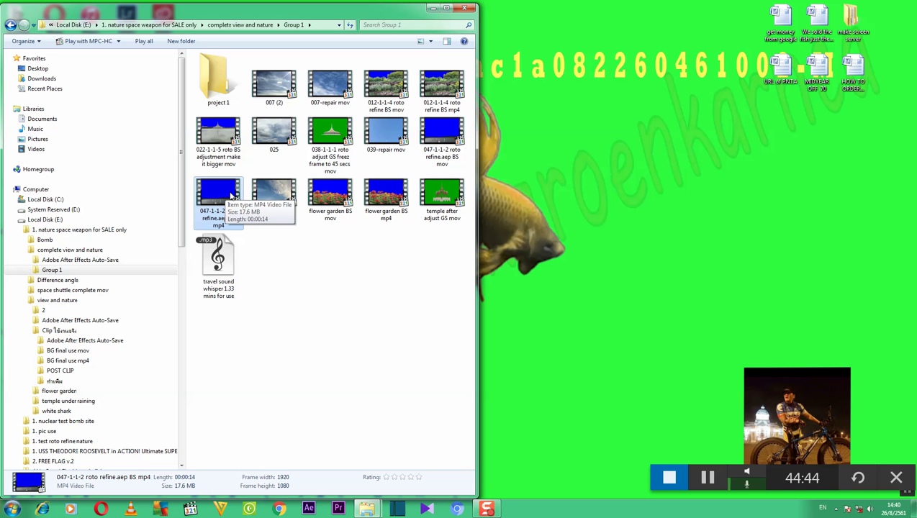
Move the 047, 038, flower garden, temple, 007-repair, travel sound mp3 and 055 files into project 1, then open it.
left_click_drag(223, 191, 210, 87)
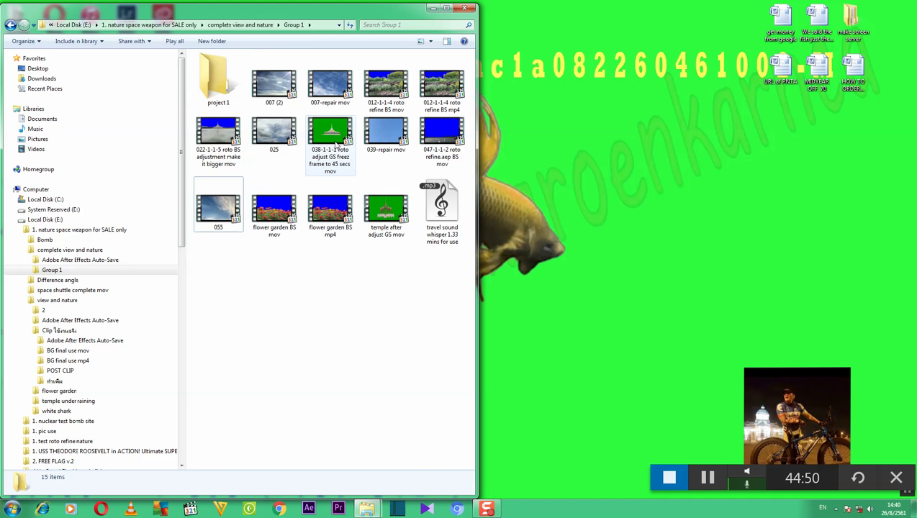
left_click_drag(333, 137, 220, 100)
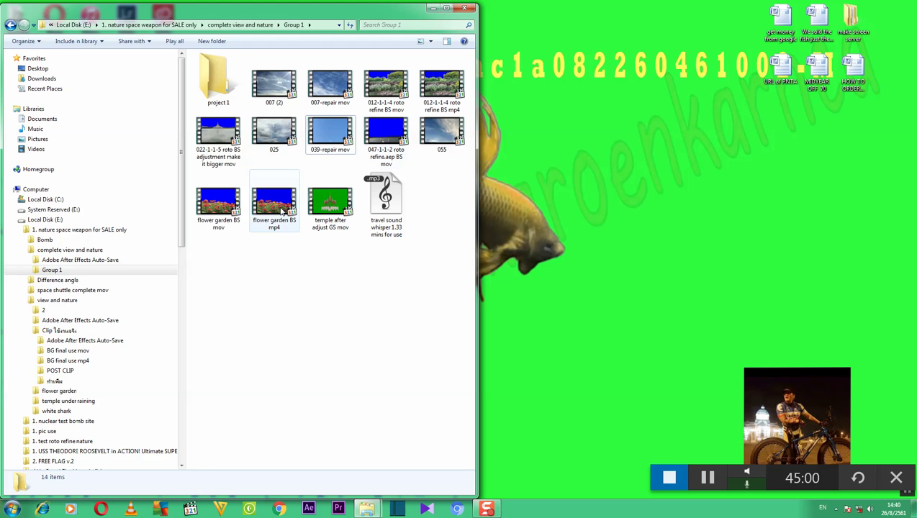
left_click_drag(280, 210, 218, 92)
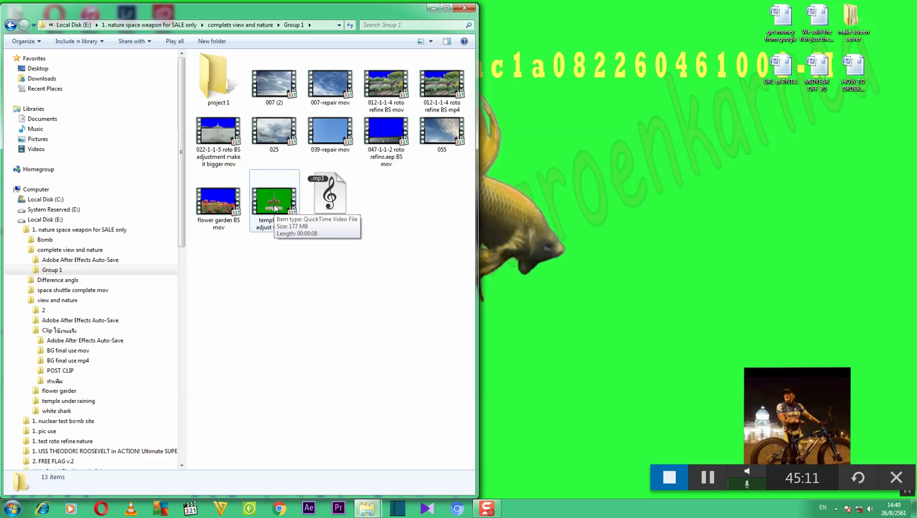
left_click_drag(274, 207, 227, 116)
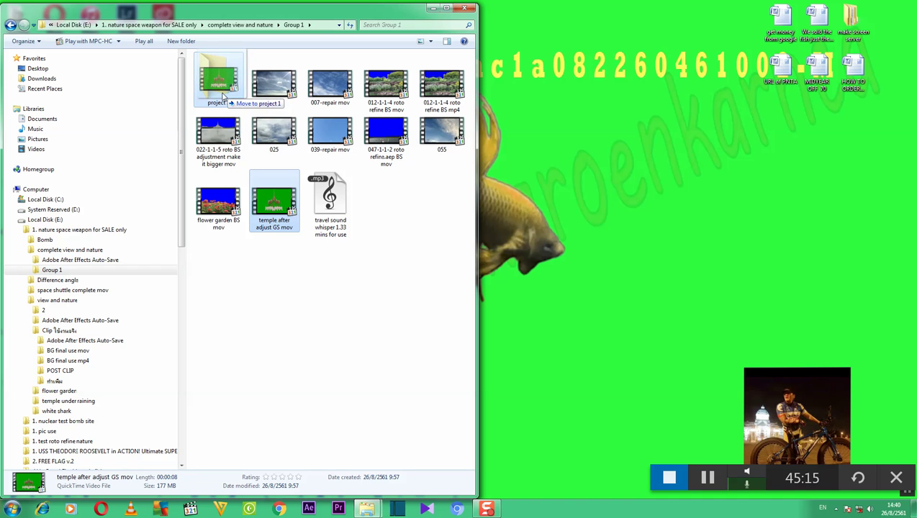
left_click_drag(228, 116, 216, 80)
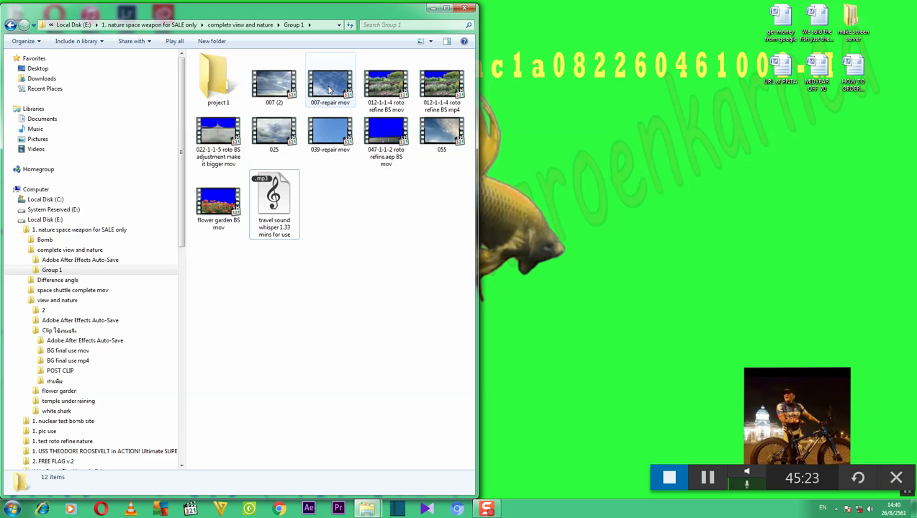
left_click_drag(329, 88, 216, 89)
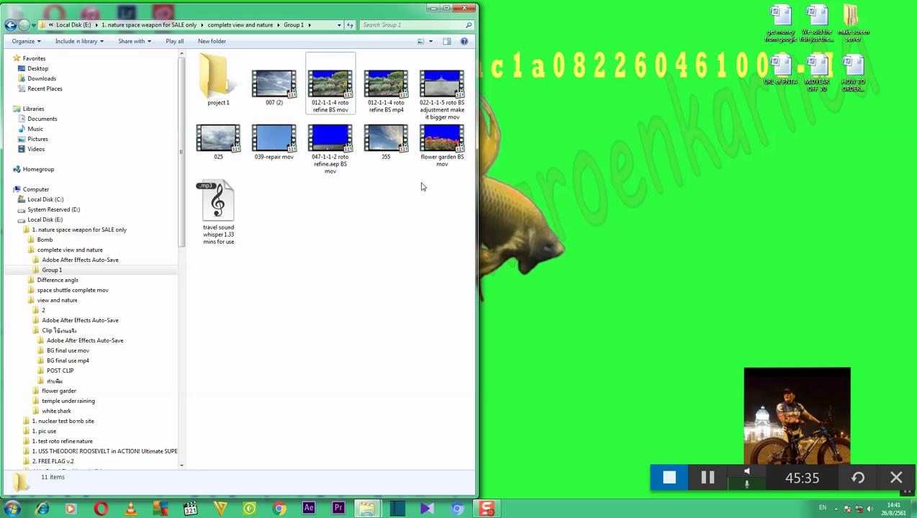
left_click_drag(226, 189, 210, 103)
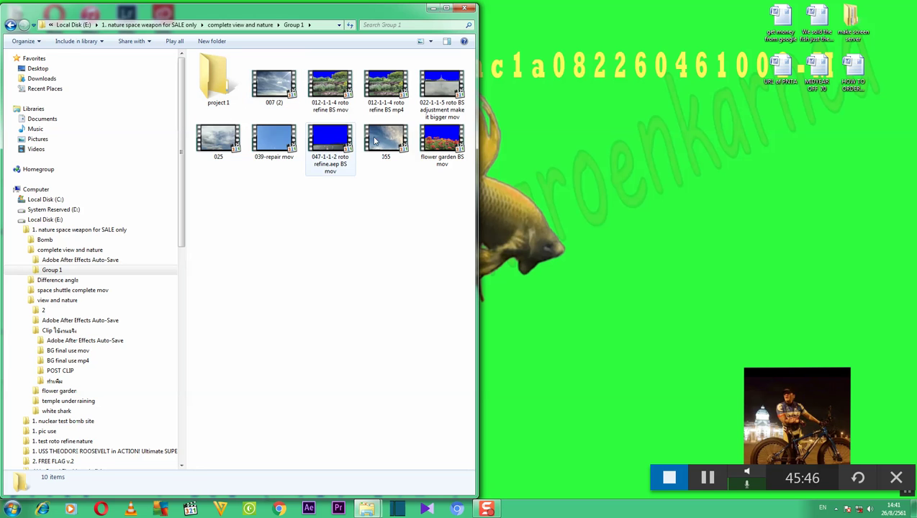
left_click_drag(374, 141, 229, 92)
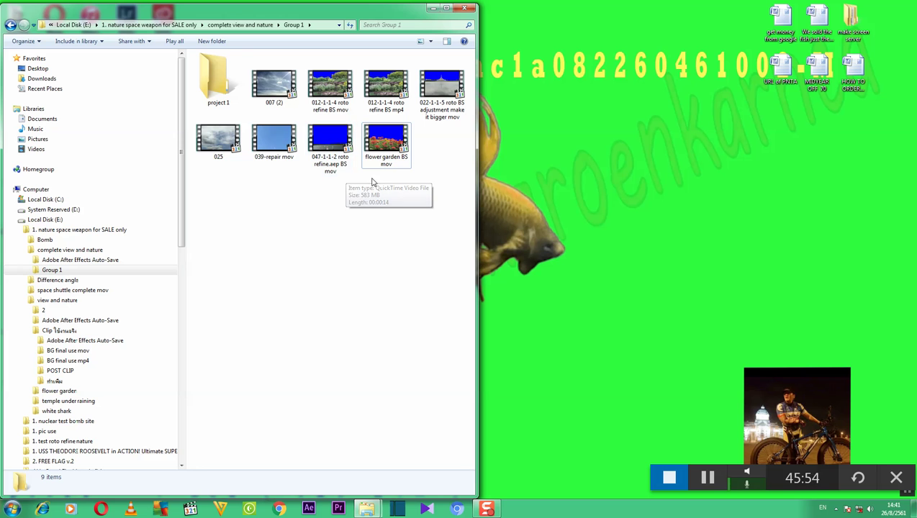
double_click(226, 98)
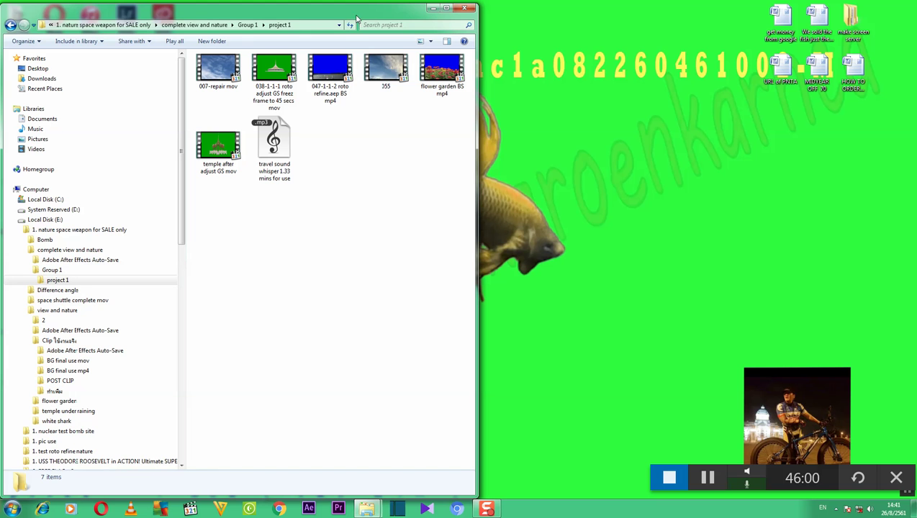
Move the project 1 Explorer window to the right to uncover the desktop.
left_click_drag(356, 16, 360, 15)
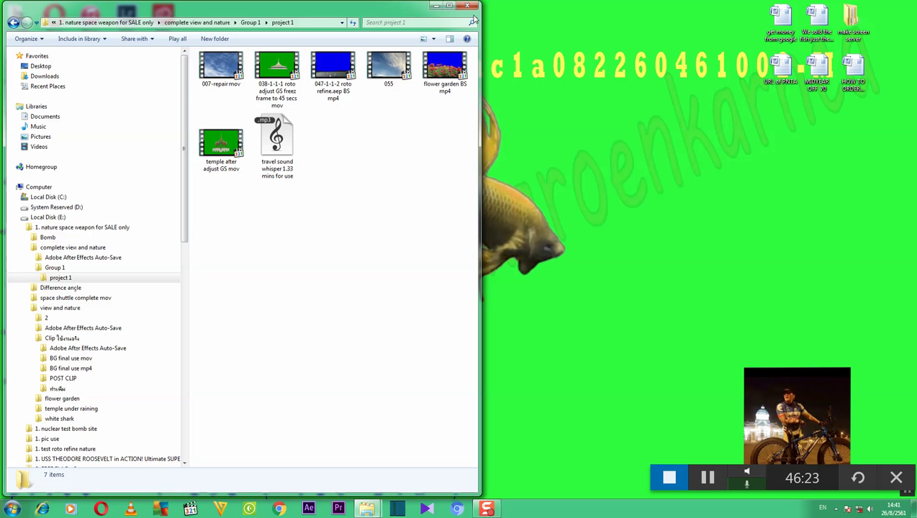
mouse_move(373, 12)
left_mouse_down()
mouse_move(751, 35)
mouse_move(803, 16)
left_mouse_up()
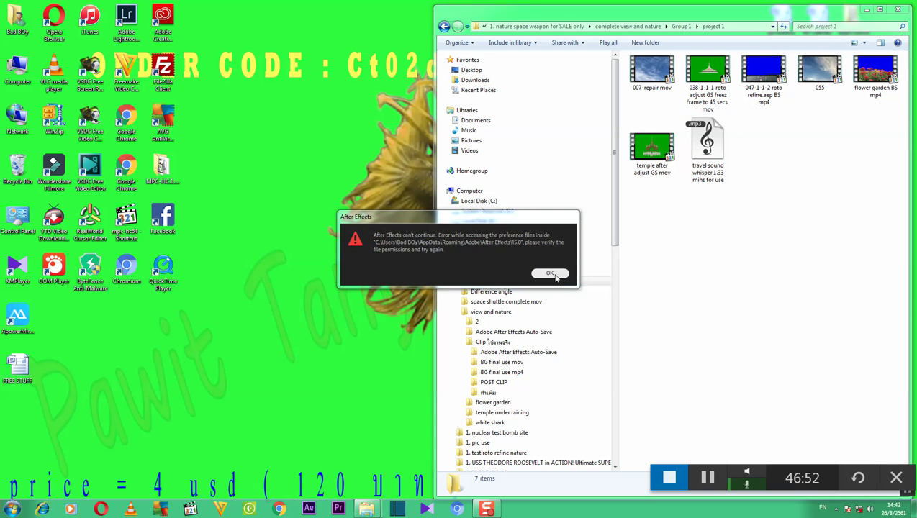
Dismiss the preference-file error and the startup failure message.
left_click(552, 274)
left_click(544, 294)
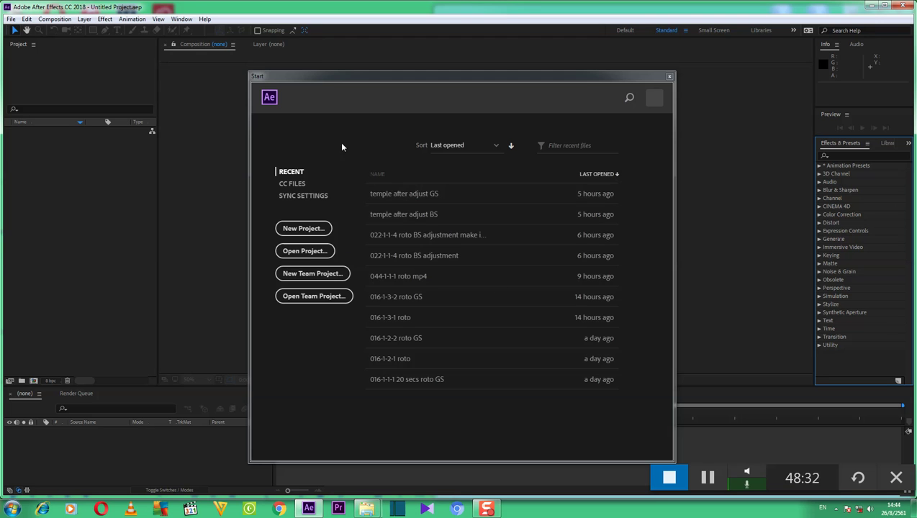
Choose New Project in the Start window to get an empty untitled project.
left_click(301, 229)
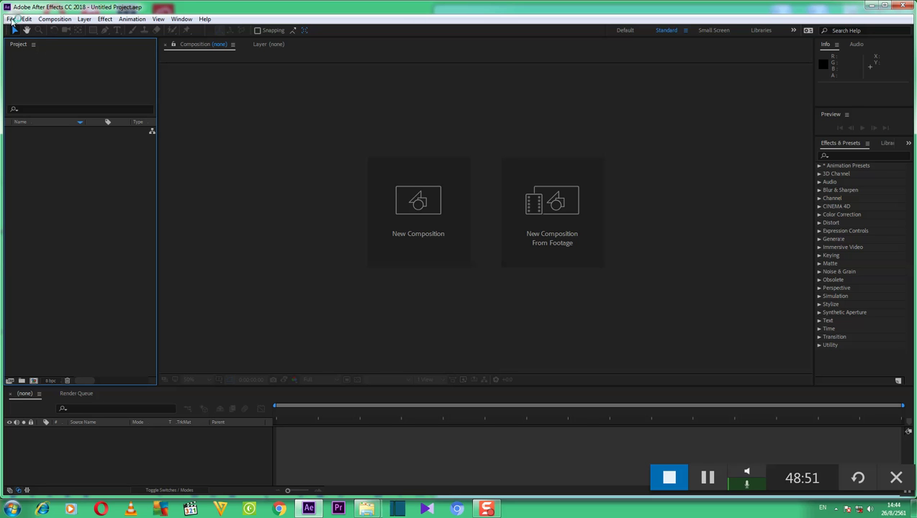
right_click(19, 44)
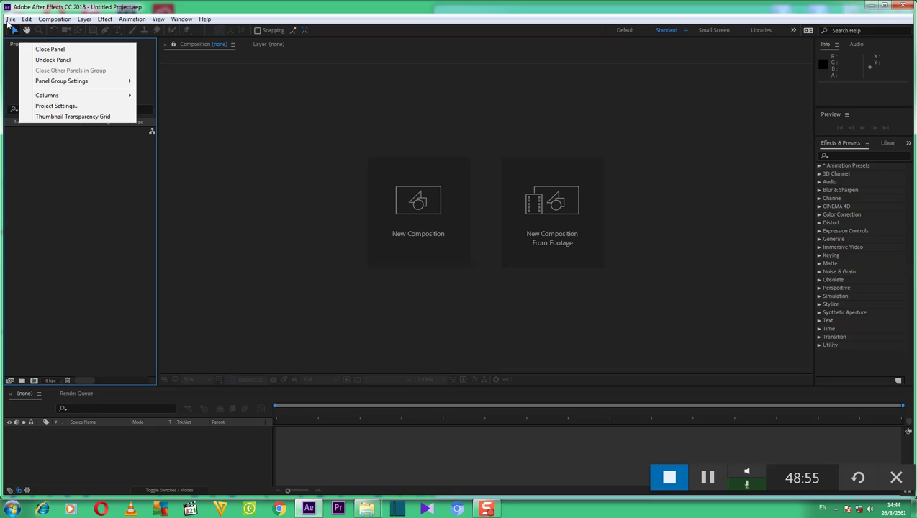
left_click(9, 20)
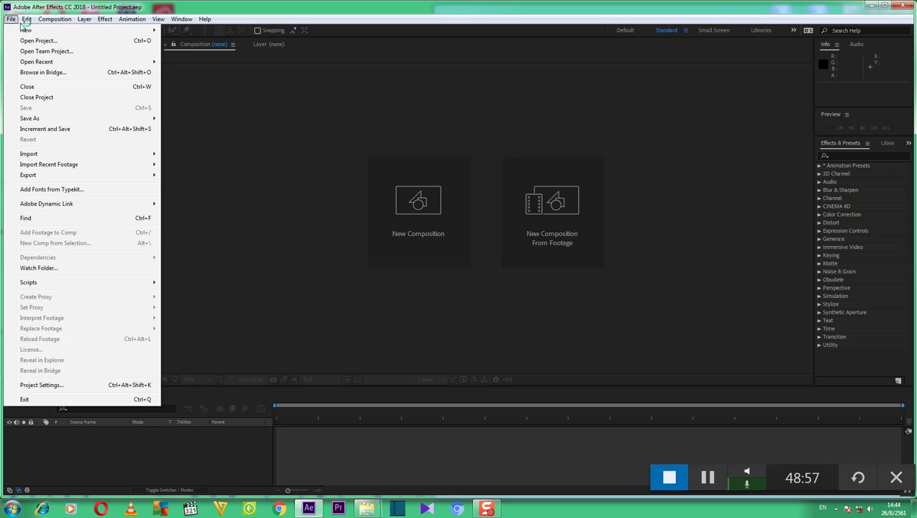
mouse_move(49, 32)
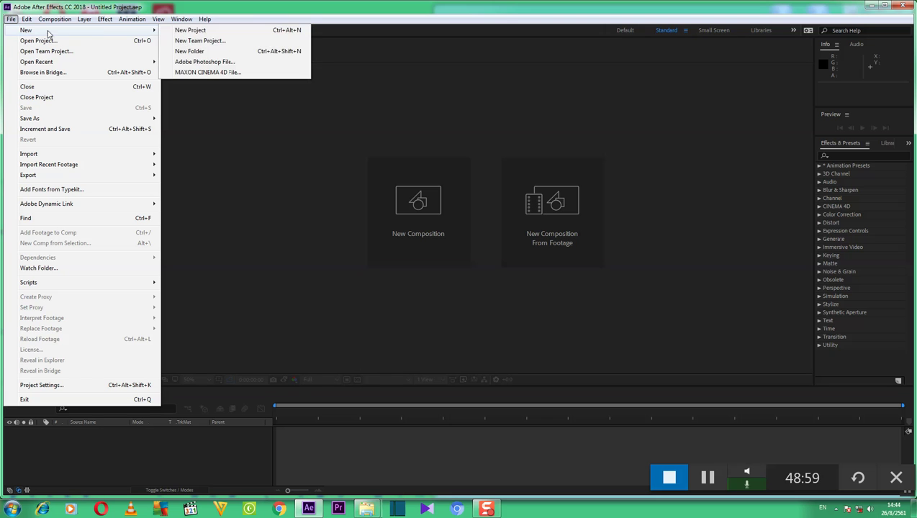
left_click(189, 32)
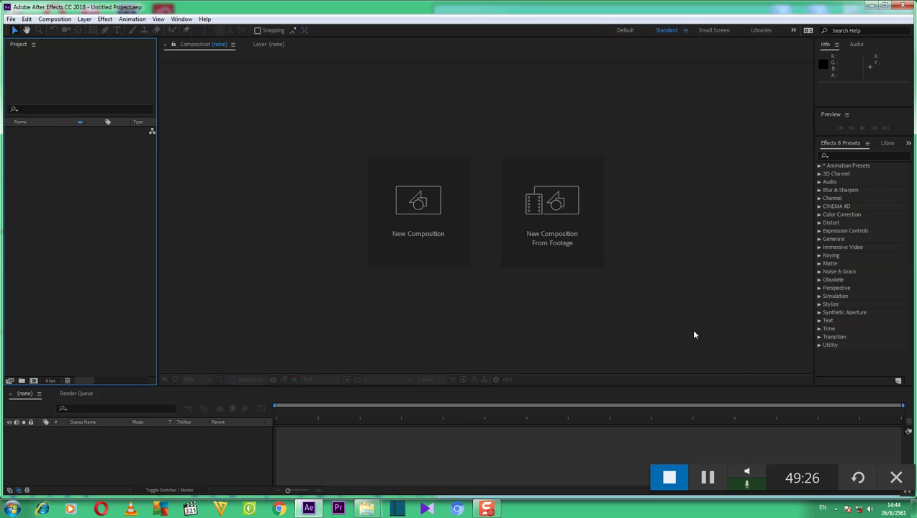
left_click(339, 509)
Confirm Project Settings with Mercury GPU Acceleration (OpenCL) for video rendering and effects.
left_click(33, 45)
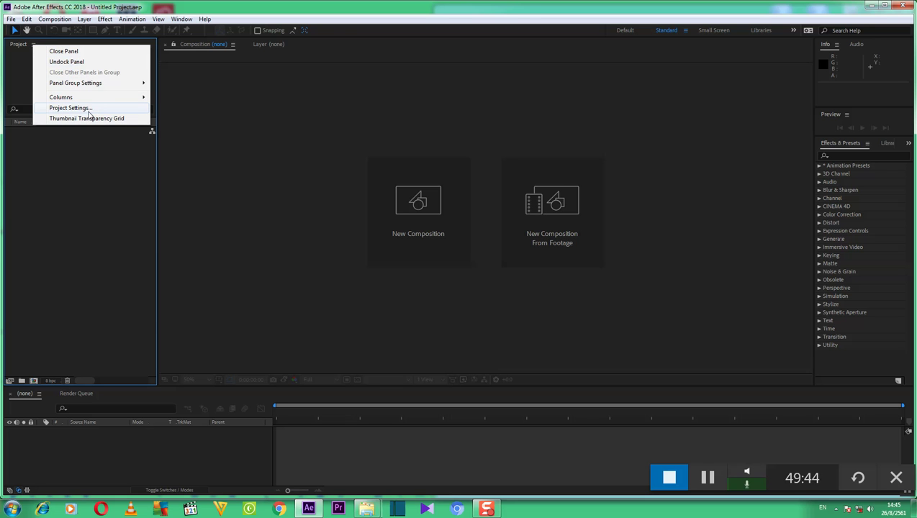
left_click(20, 46)
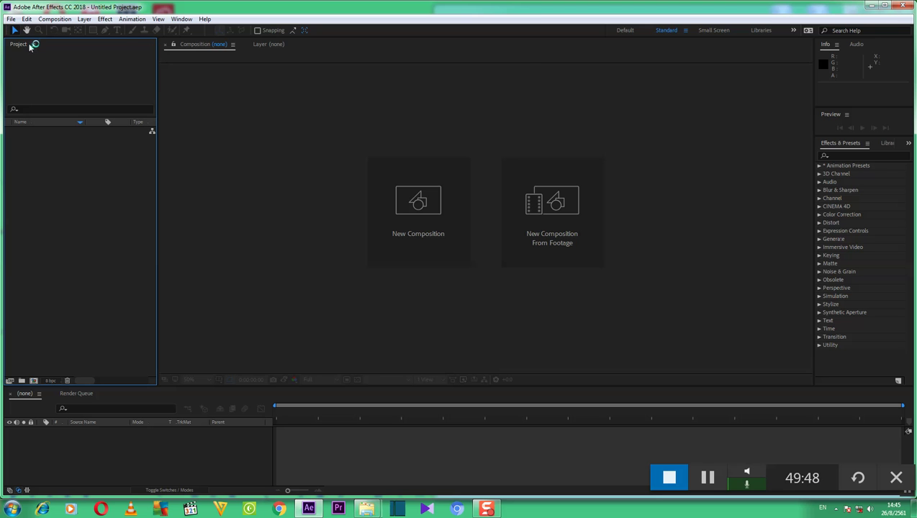
left_click(33, 45)
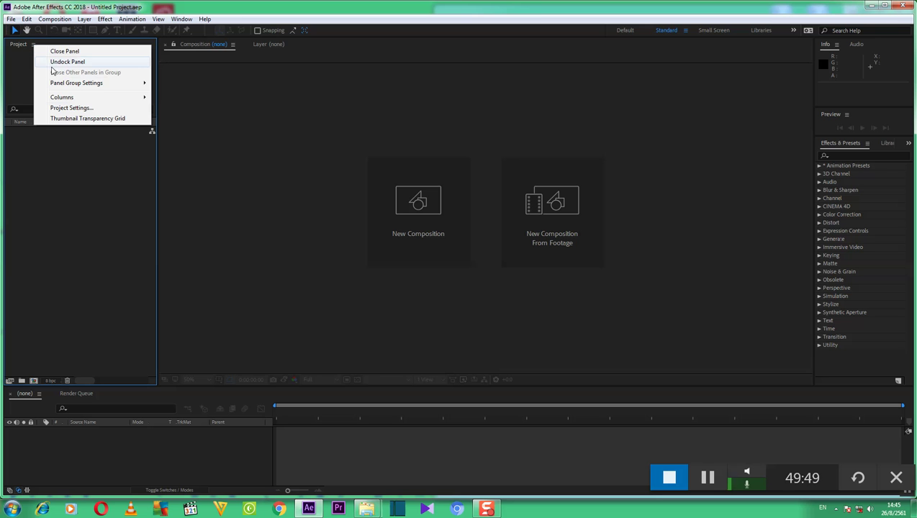
left_click(72, 108)
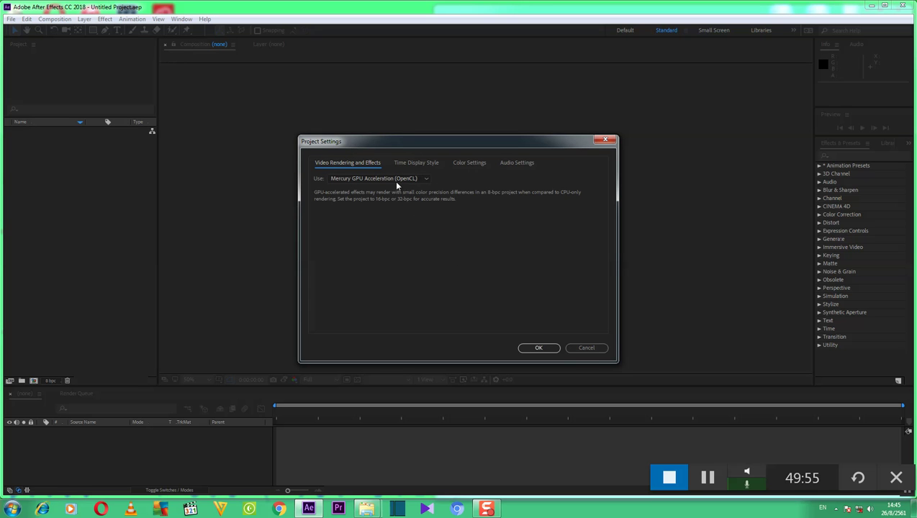
left_click(540, 349)
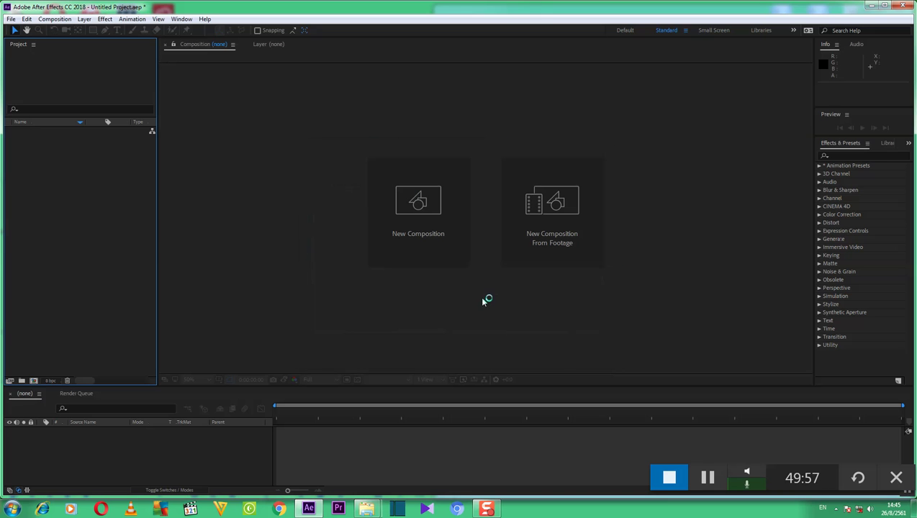
left_click(11, 19)
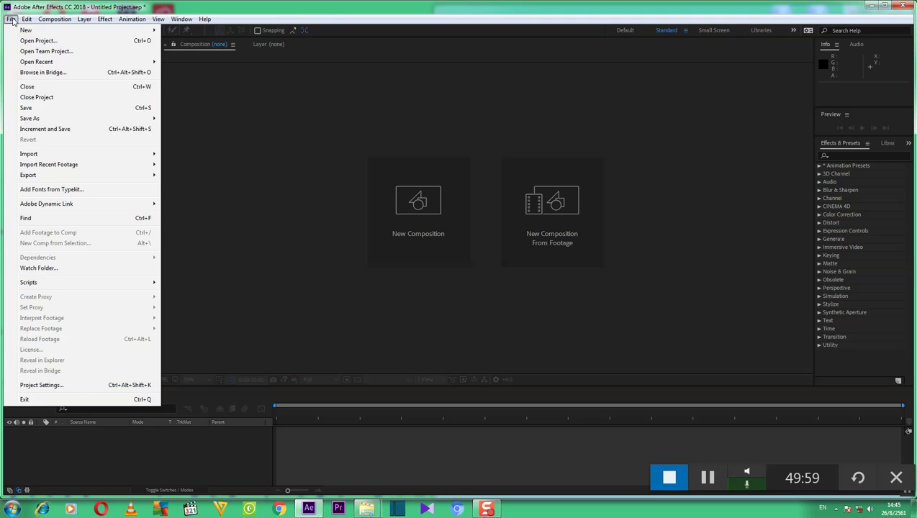
Start a new project from the File menu, discarding the unsaved untitled project.
mouse_move(75, 32)
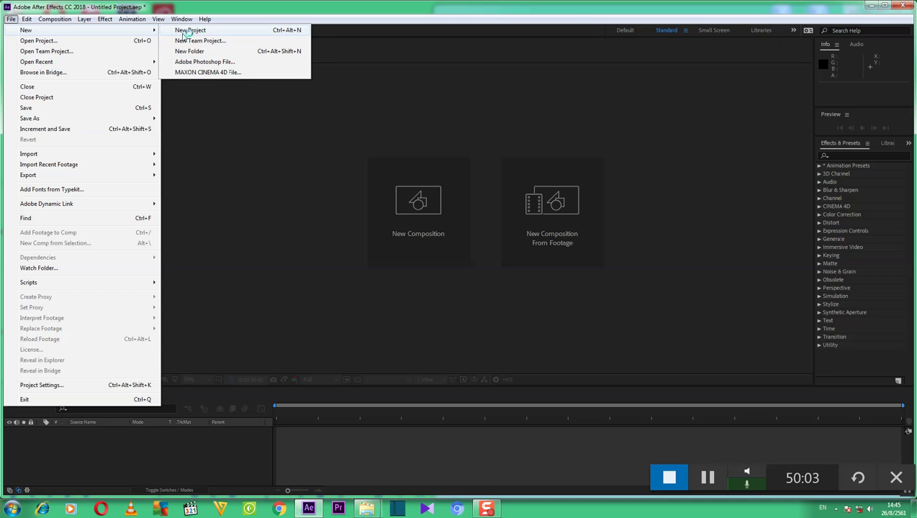
left_click(183, 31)
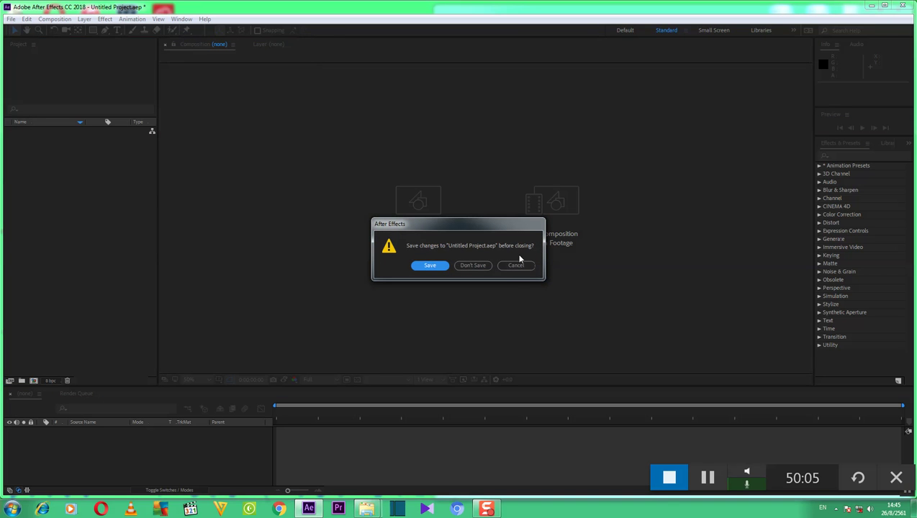
left_click(482, 264)
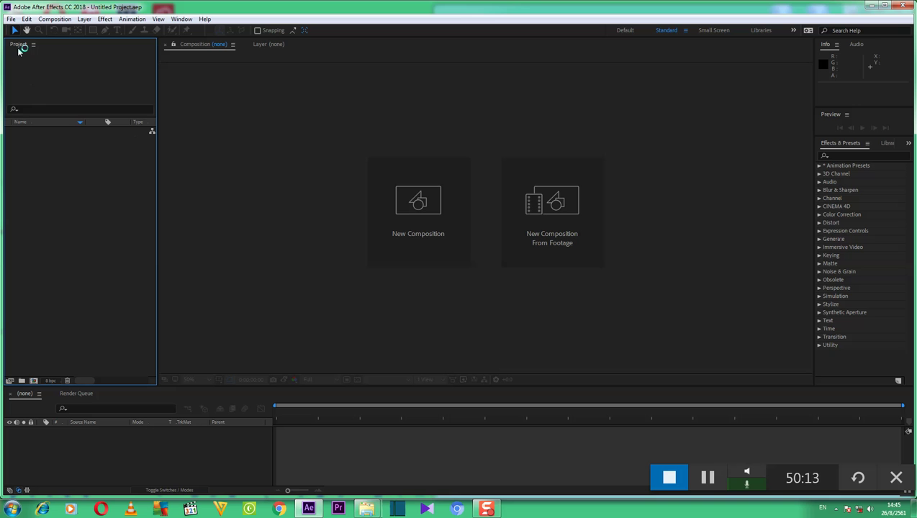
left_click(426, 206)
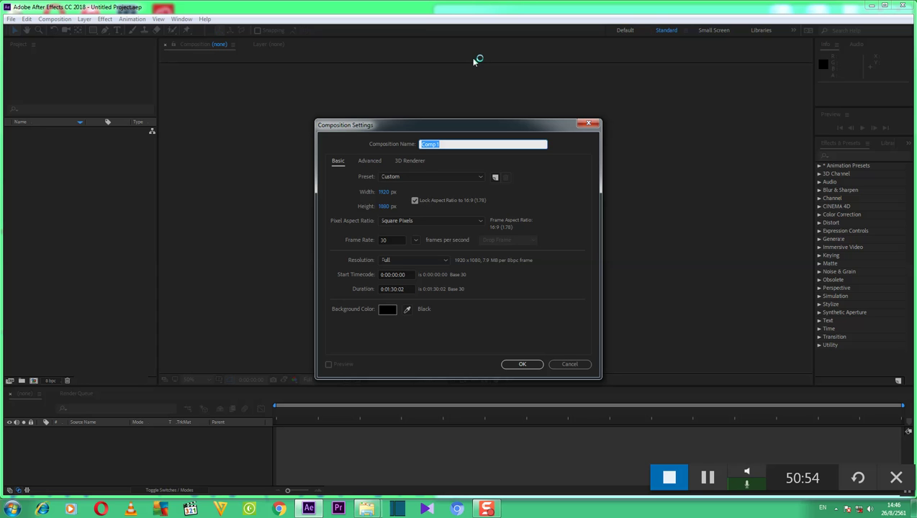
Name the 1920×1080, 30 fps composition 'project 01' and create it.
type("pro")
type("ject")
left_click(524, 364)
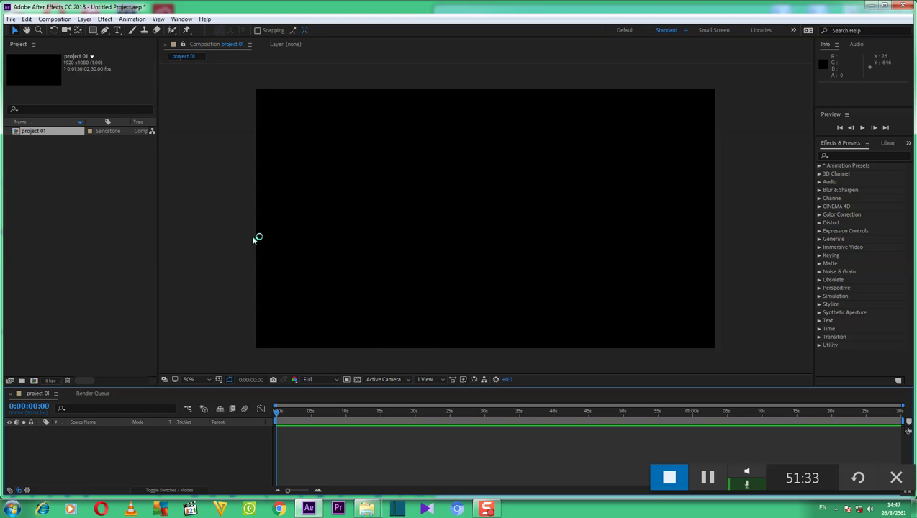
Import '047-1-1-2 roto refine.aep BS mp4' from the project 1 folder.
right_click(112, 157)
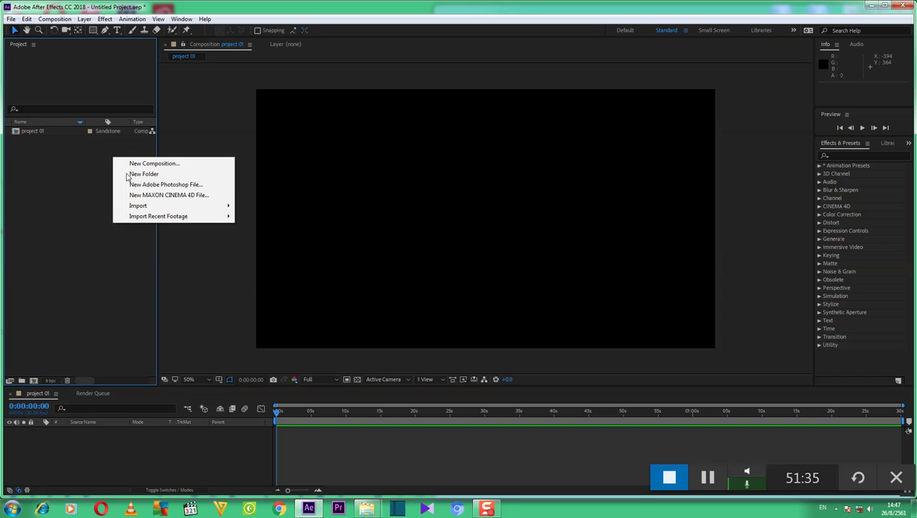
mouse_move(167, 208)
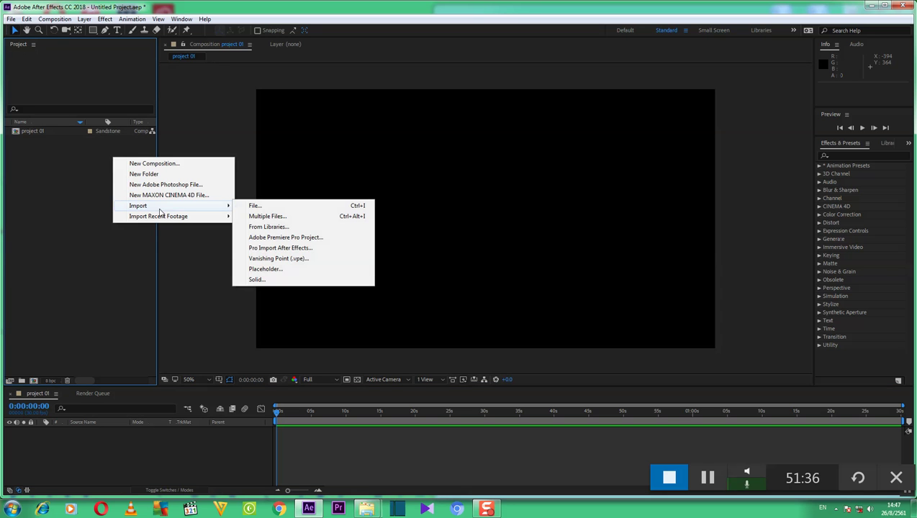
left_click(253, 207)
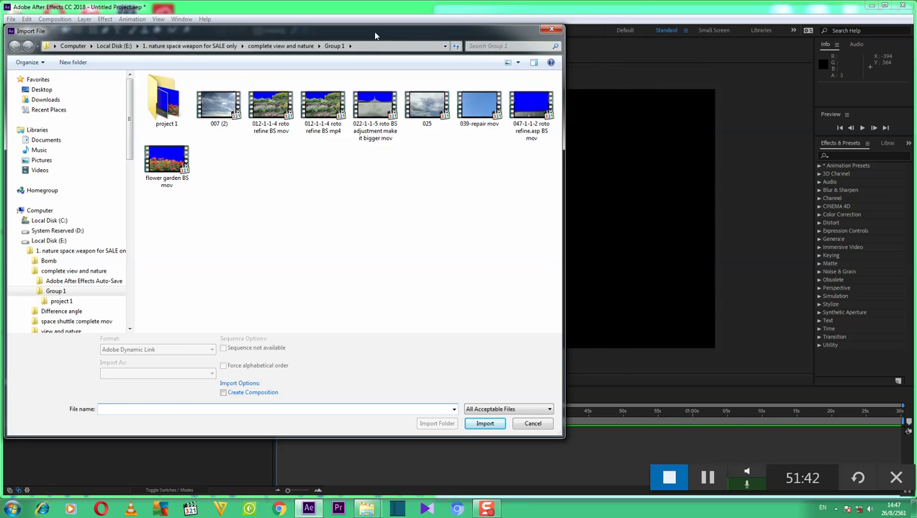
left_click_drag(375, 34, 688, 46)
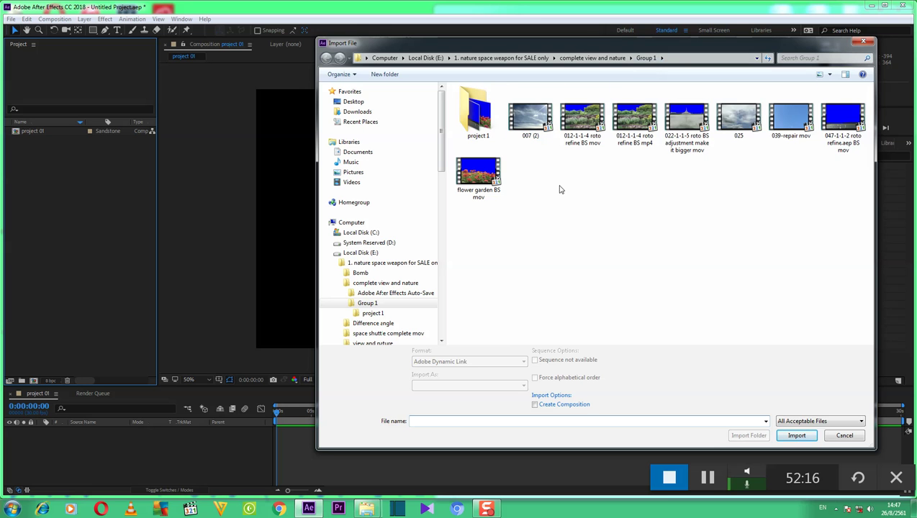
double_click(481, 137)
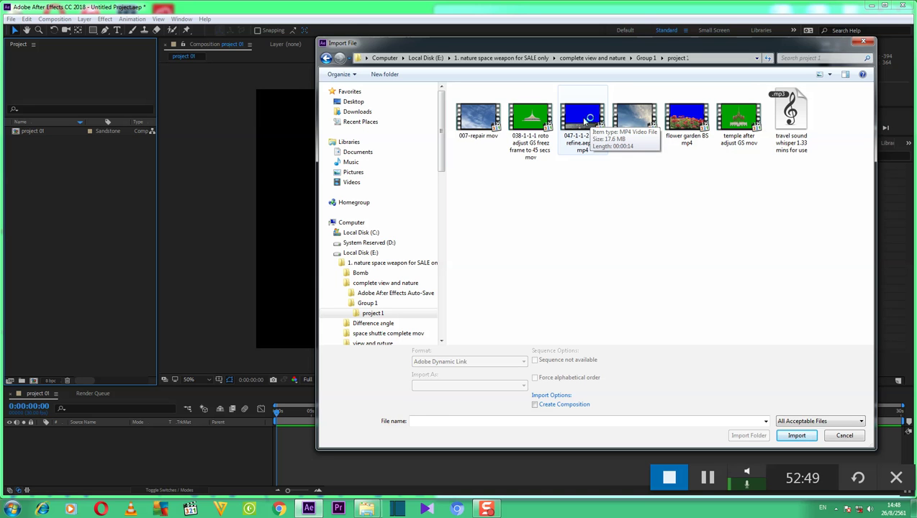
left_click(585, 121)
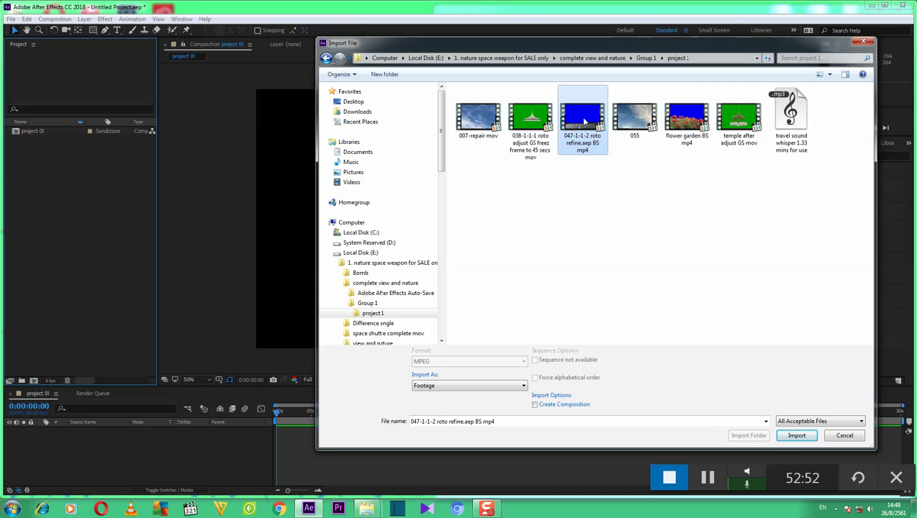
left_click(809, 435)
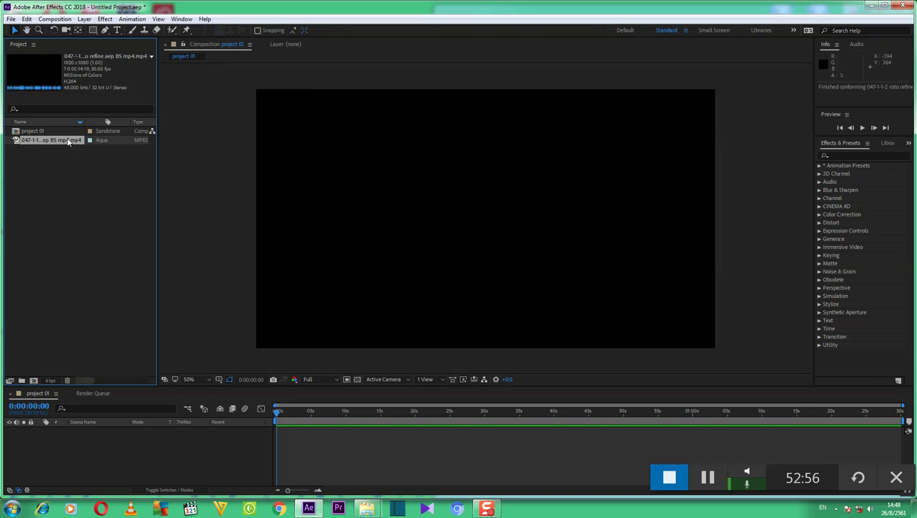
Place the sailboat clip as layer 1 in 'project 01' and move the playhead to 0:00:14:20.
left_click_drag(67, 140, 213, 445)
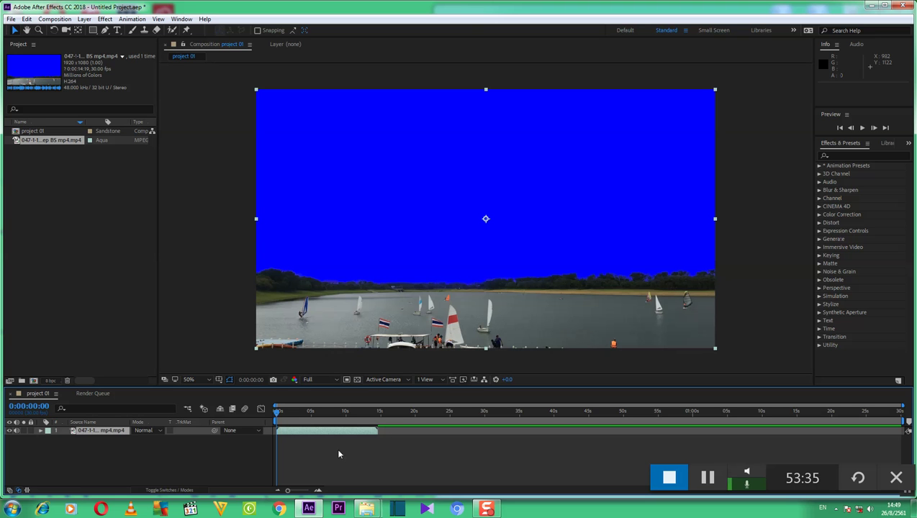
left_click(381, 417)
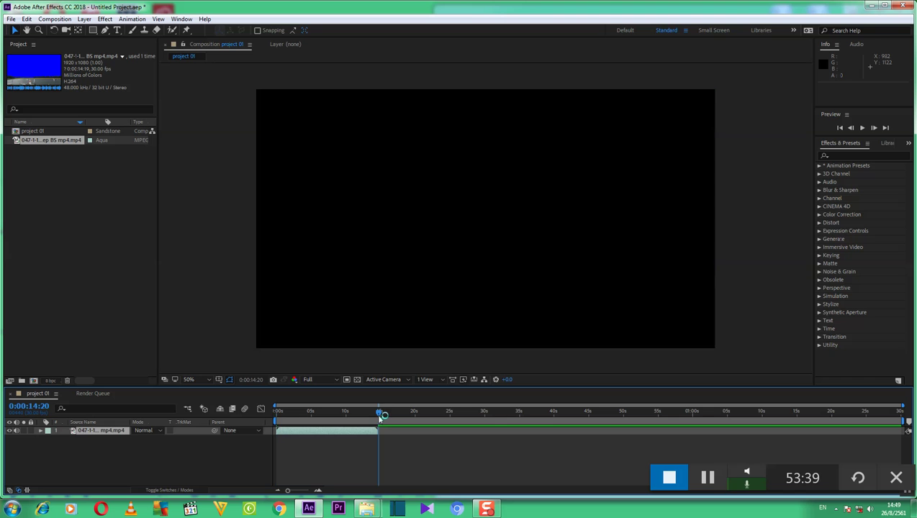
left_click_drag(380, 416, 379, 414)
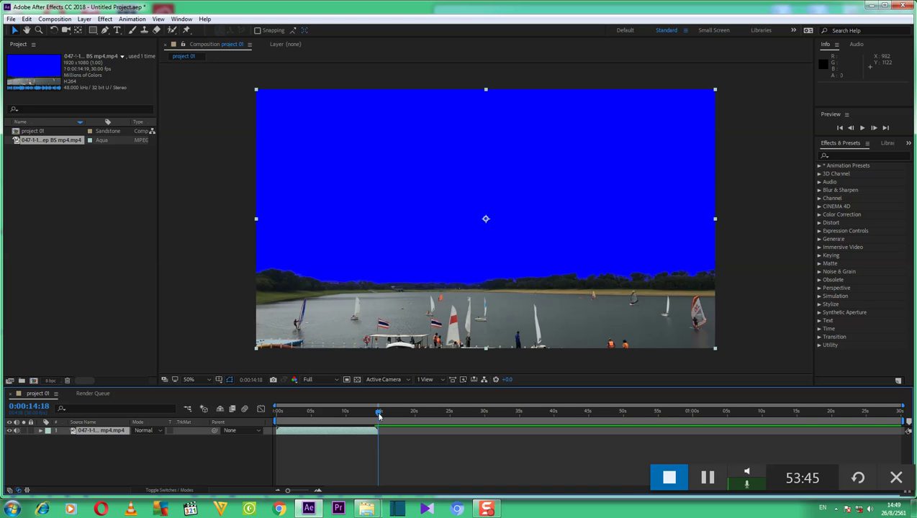
left_click_drag(380, 415, 378, 416)
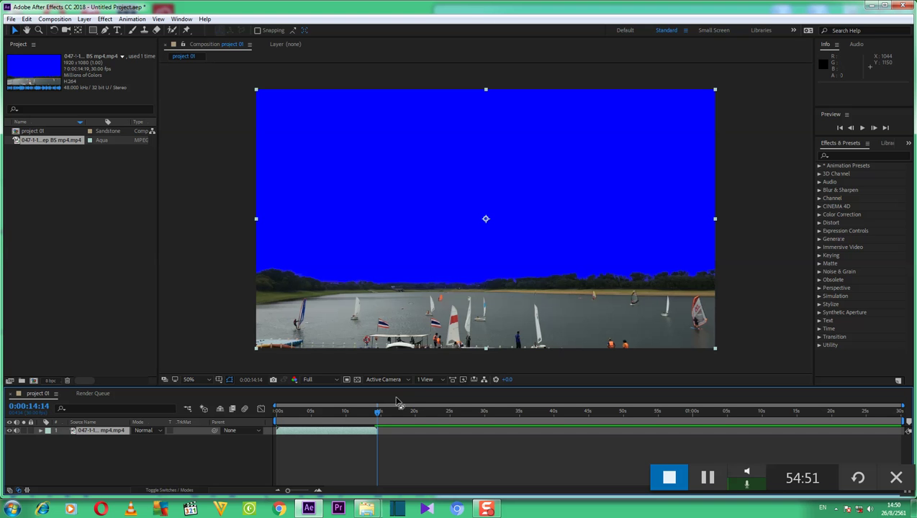
left_click(842, 129)
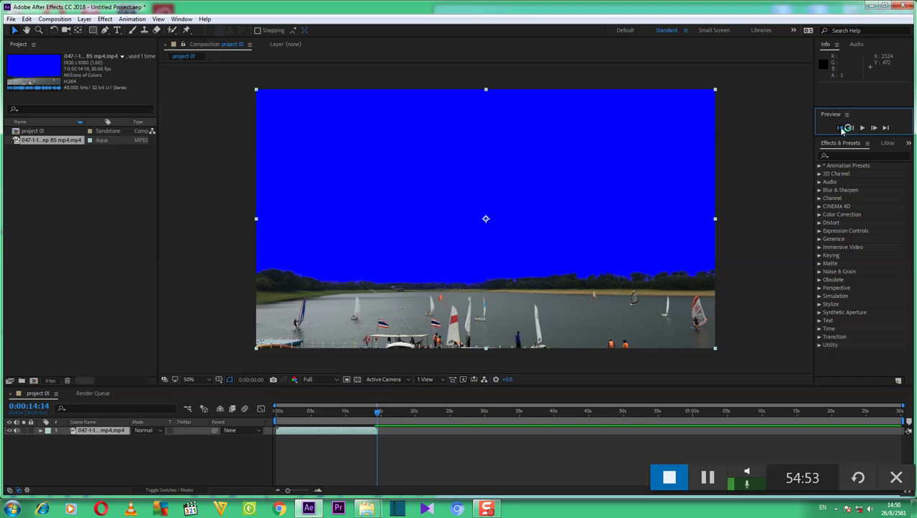
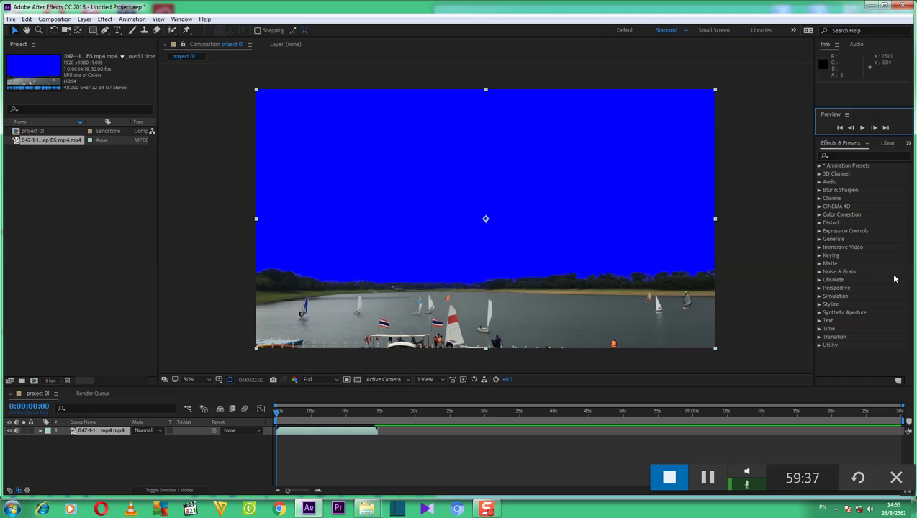
Select the Effects & Presets panel and show the Window menu's list of panels.
left_click(836, 144)
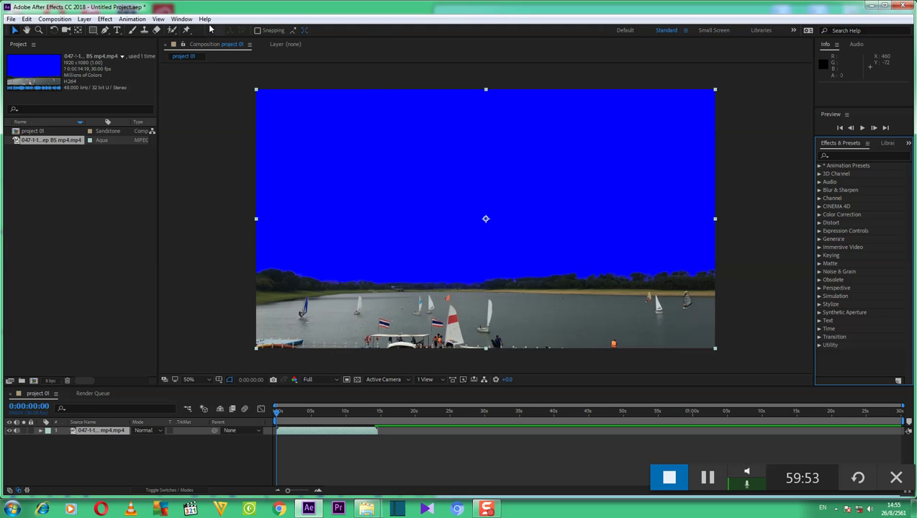
left_click(181, 18)
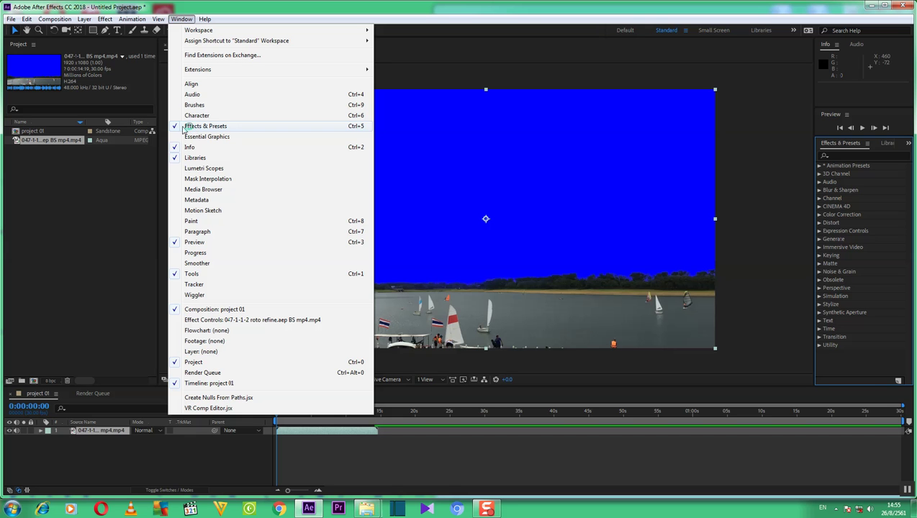
Toggle Effects & Presets off and back on from the Window menu, leaving the menu closed.
left_click(175, 128)
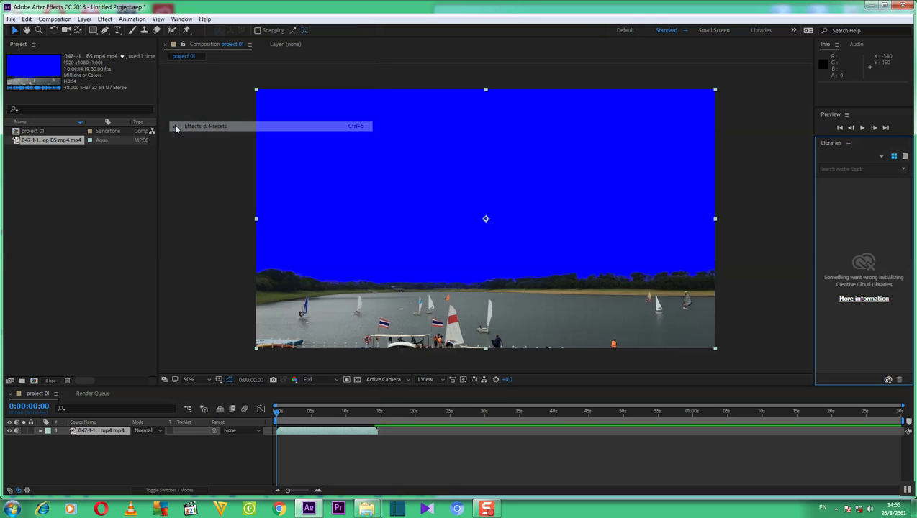
left_click(176, 126)
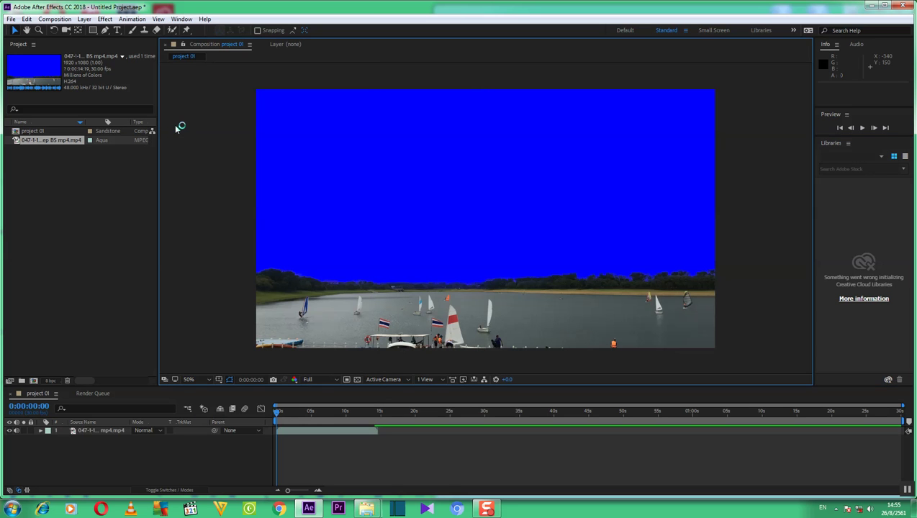
left_click(181, 19)
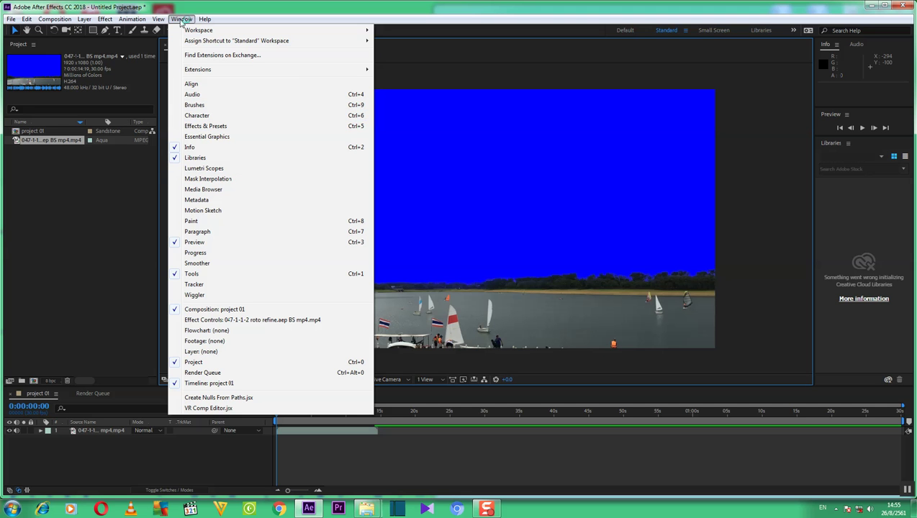
left_click(189, 127)
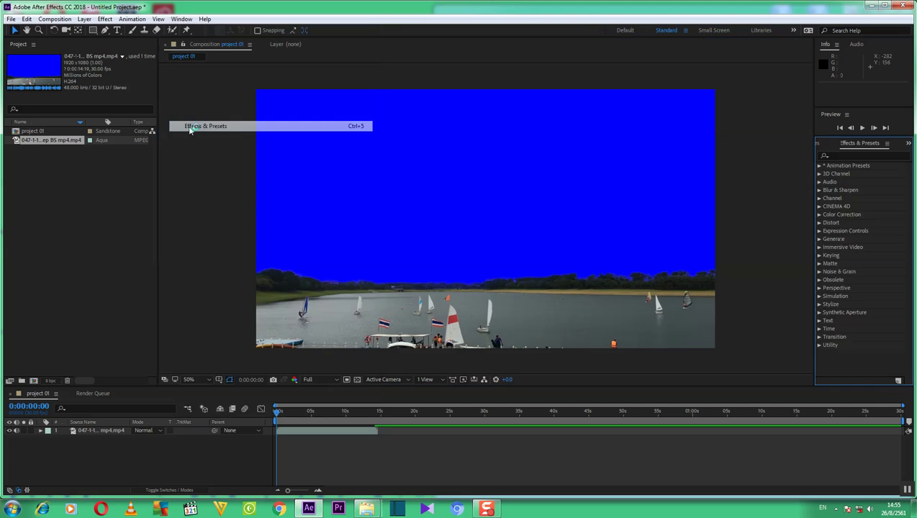
left_click(182, 19)
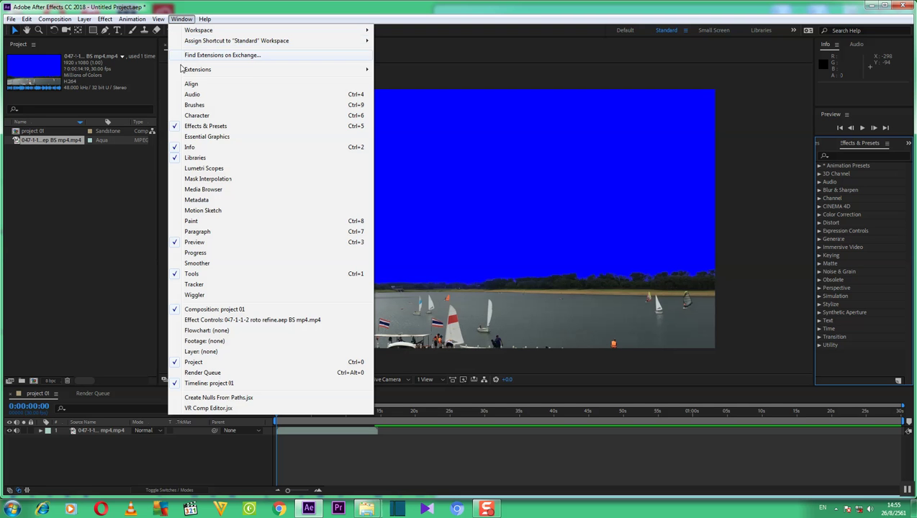
left_click(398, 46)
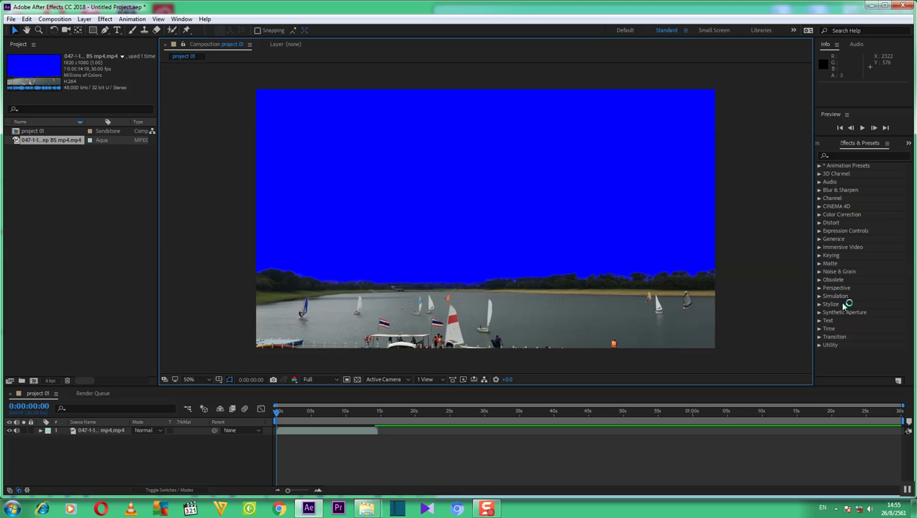
Drag Keylight (1.2) from the Keying category onto the blue-sky boat footage in the viewer.
left_click(821, 256)
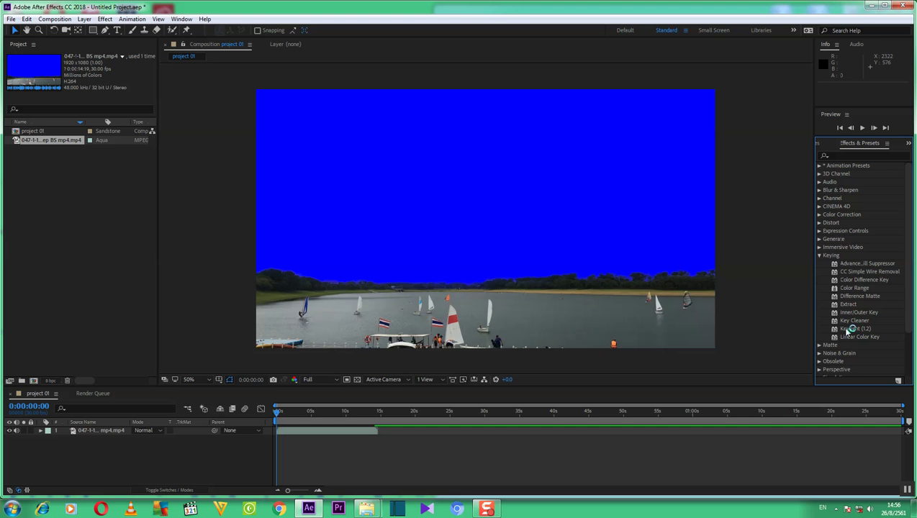
left_click_drag(850, 329, 713, 286)
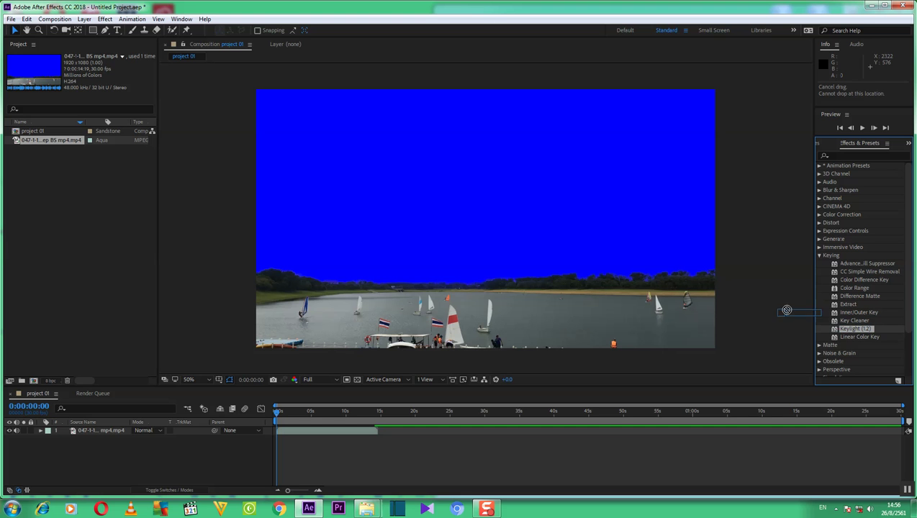
left_click_drag(713, 286, 478, 216)
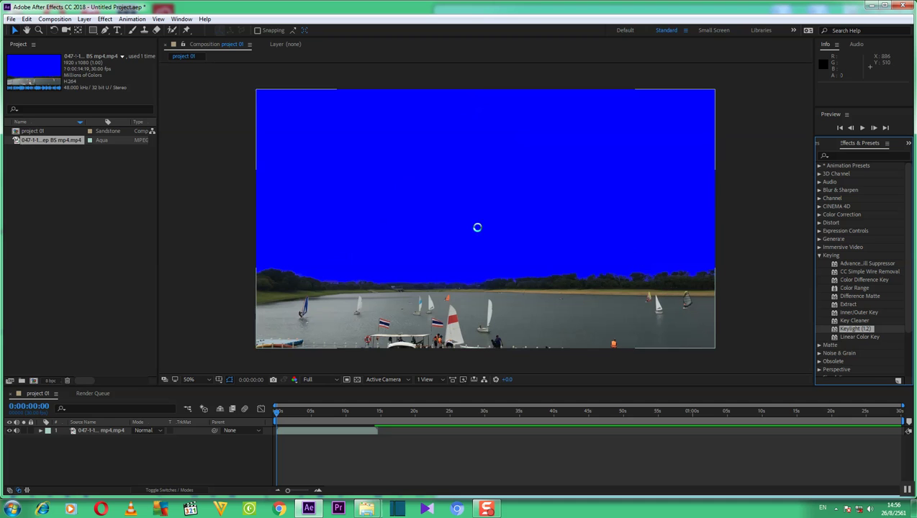